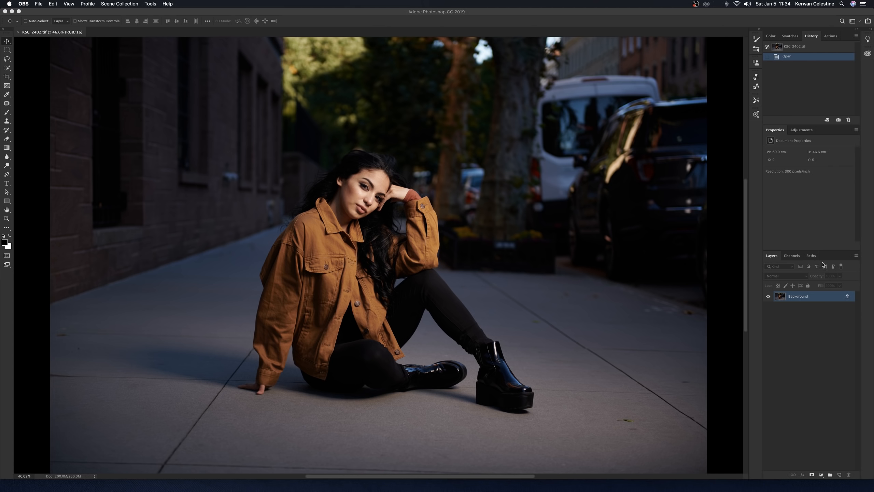
Duplicate the Background layer twice, hide the upper copy and select Layer 1.
{"action": "left_click", "coordinate": [523, 13]}
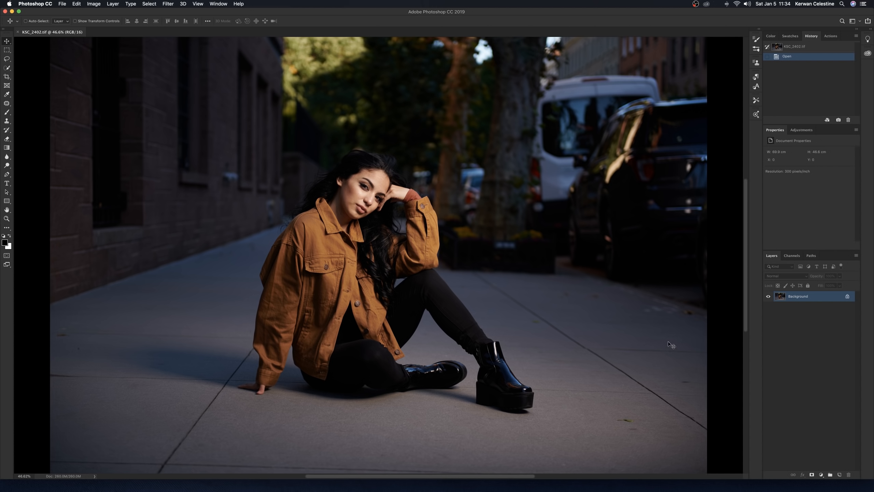
{"action": "key", "text": "super"}
{"action": "key", "text": "super+j"}
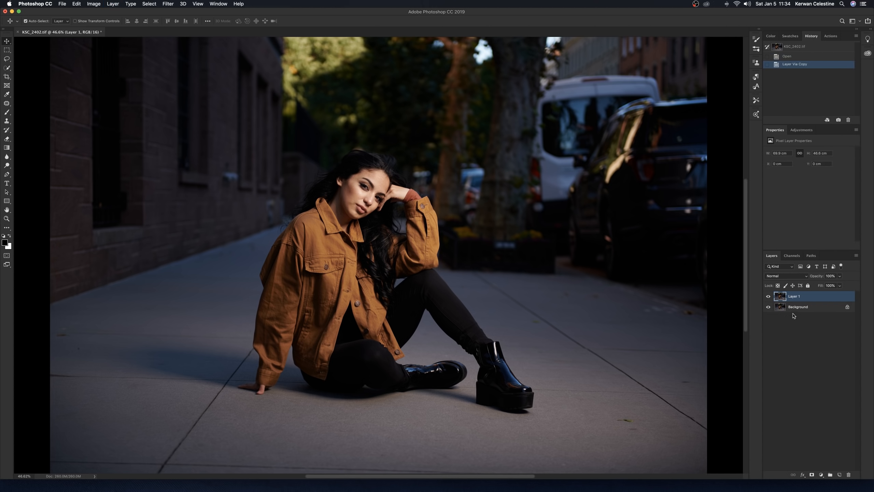
{"action": "key", "text": "super+j"}
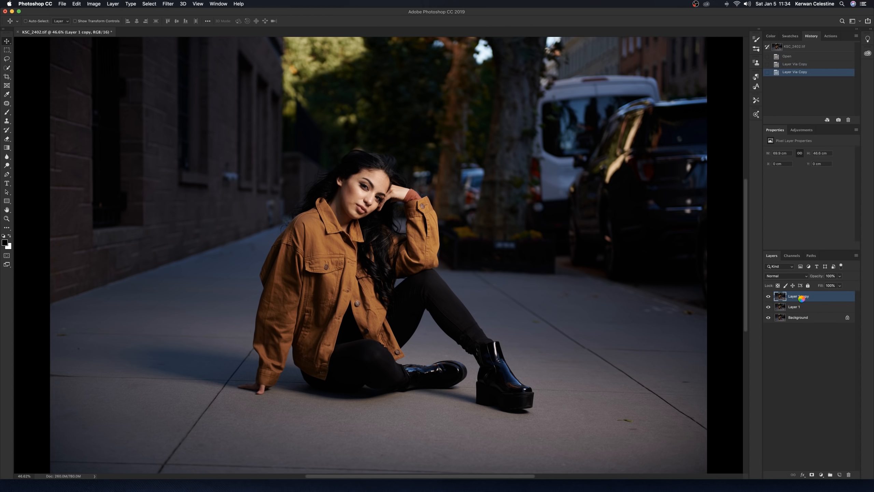
{"action": "left_click", "coordinate": [768, 296]}
{"action": "left_click", "coordinate": [804, 308]}
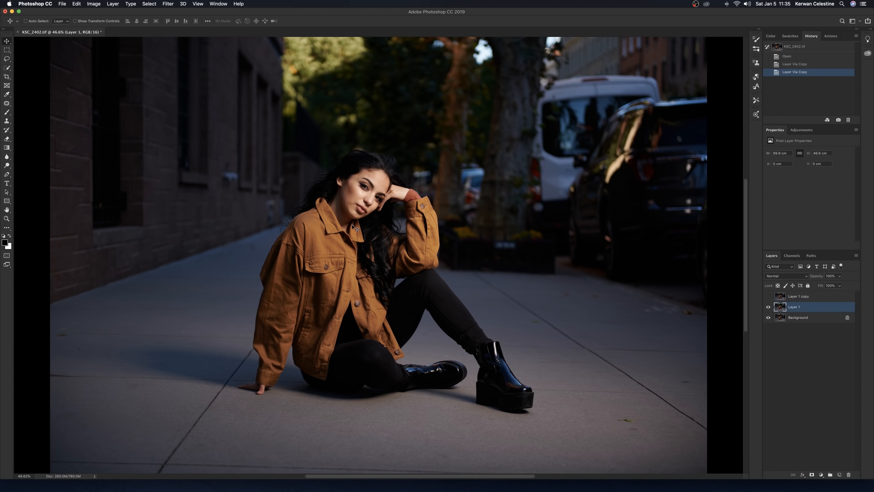
Apply the Median noise filter to Layer 1, adjusting the radius in the preview until the fine skin detail is smoothed.
{"action": "left_click", "coordinate": [168, 4]}
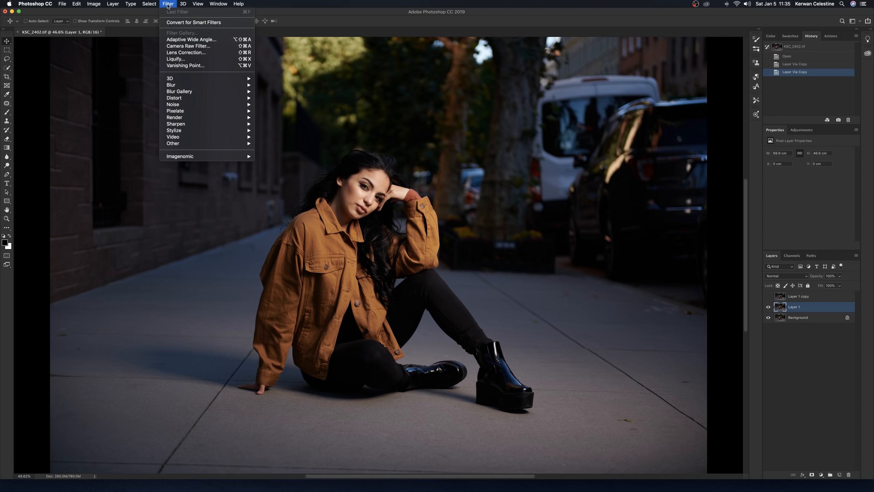
{"action": "mouse_move", "coordinate": [182, 106]}
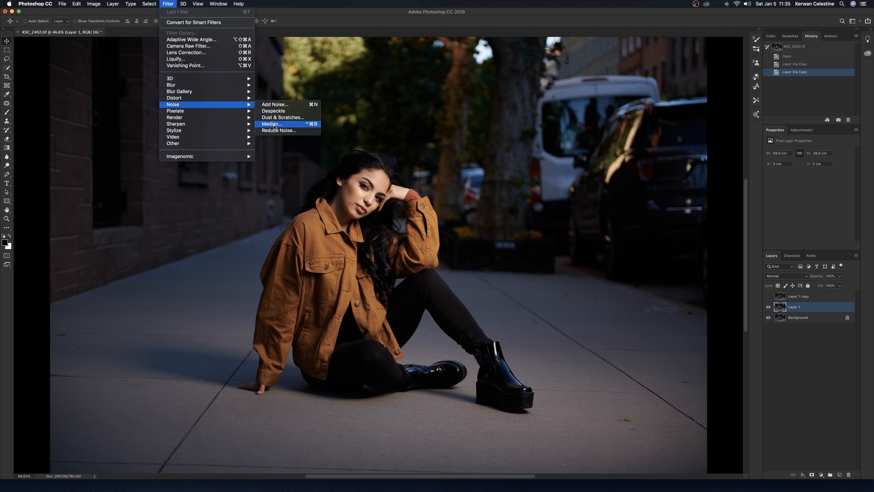
{"action": "key", "text": "Escape"}
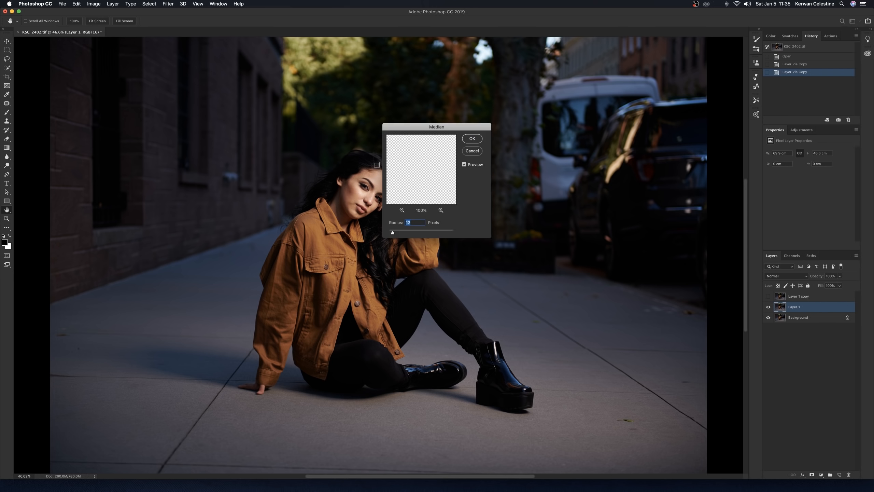
{"action": "left_click_drag", "start_coordinate": [412, 128], "coordinate": [563, 172]}
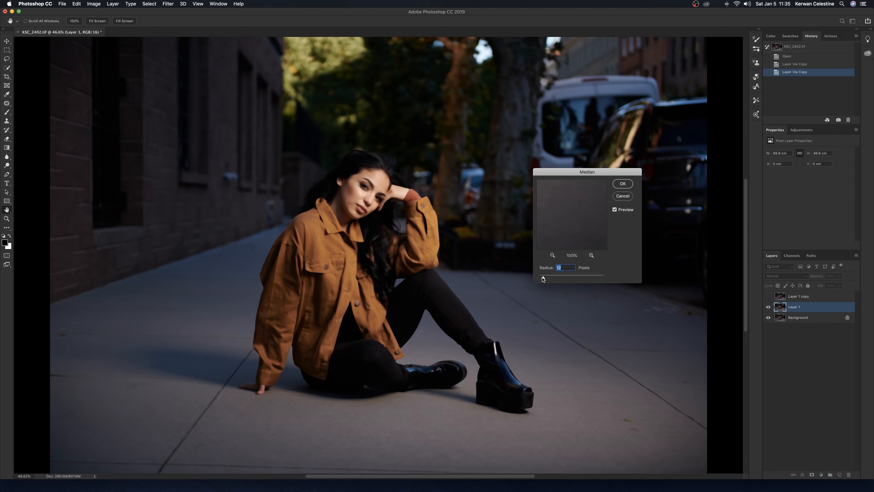
{"action": "left_click_drag", "start_coordinate": [543, 279], "coordinate": [542, 279]}
{"action": "left_click_drag", "start_coordinate": [540, 279], "coordinate": [545, 279]}
{"action": "key", "text": "Return"}
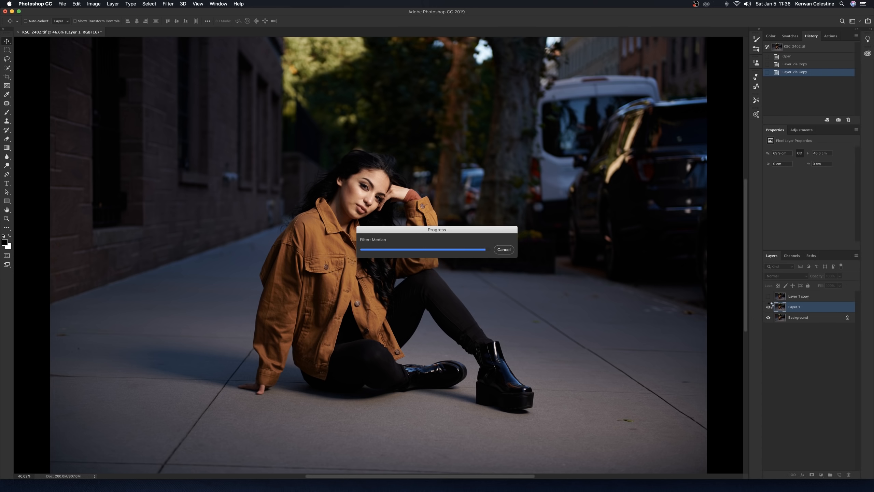
Show Layer 1 copy again, compare the image with and without it, and select that layer.
{"action": "left_click", "coordinate": [769, 296]}
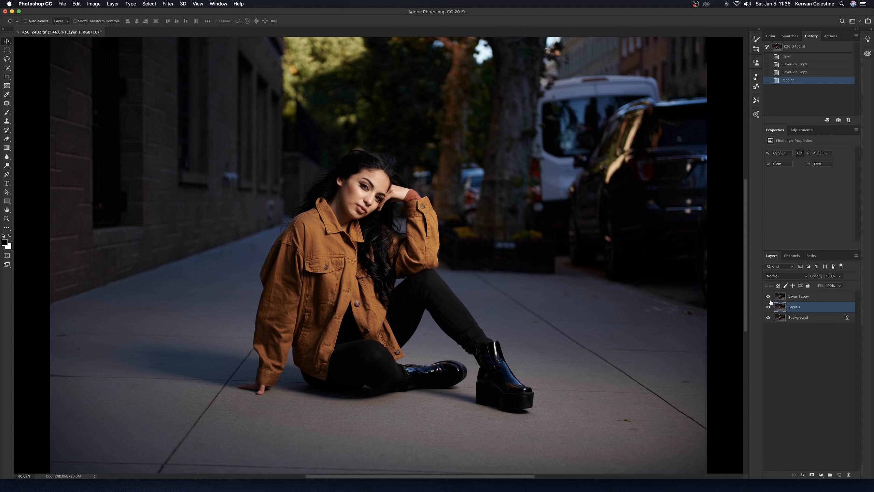
{"action": "left_click", "coordinate": [768, 297]}
{"action": "left_click", "coordinate": [768, 297]}
{"action": "left_click", "coordinate": [809, 298]}
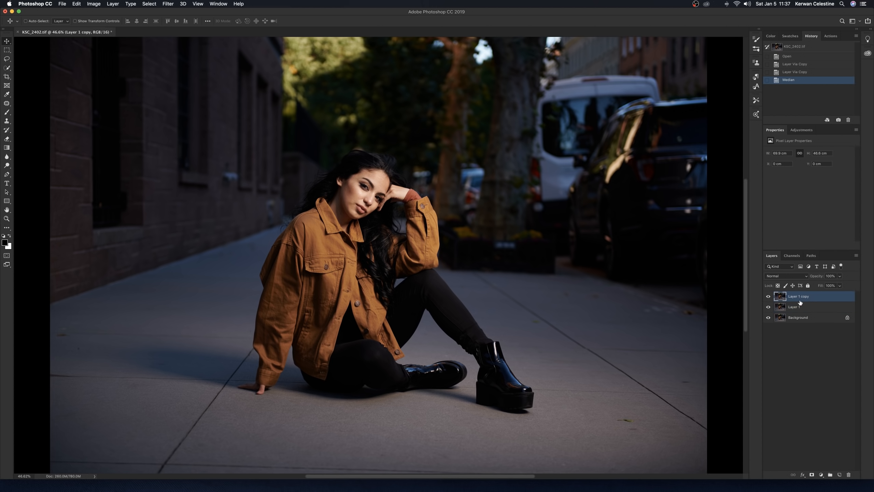
Set the blend mode of Layer 1 copy to Linear Light.
{"action": "left_click", "coordinate": [784, 278]}
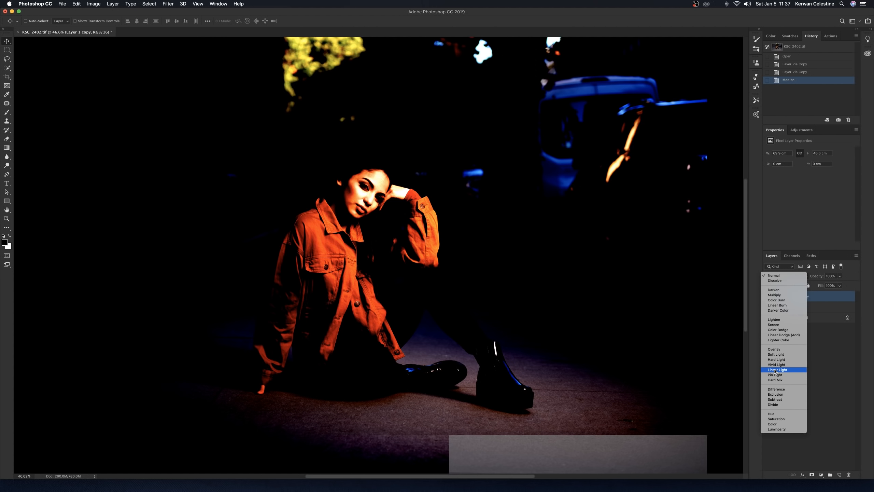
{"action": "left_click", "coordinate": [775, 370]}
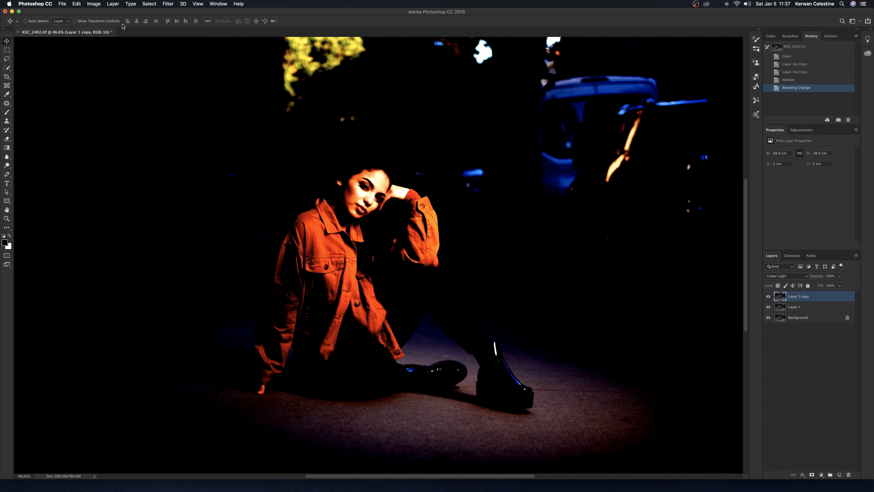
Set up Apply Image for Layer 1 copy with Layer 1 as the source layer, Add blending and Invert enabled.
{"action": "left_click", "coordinate": [95, 4]}
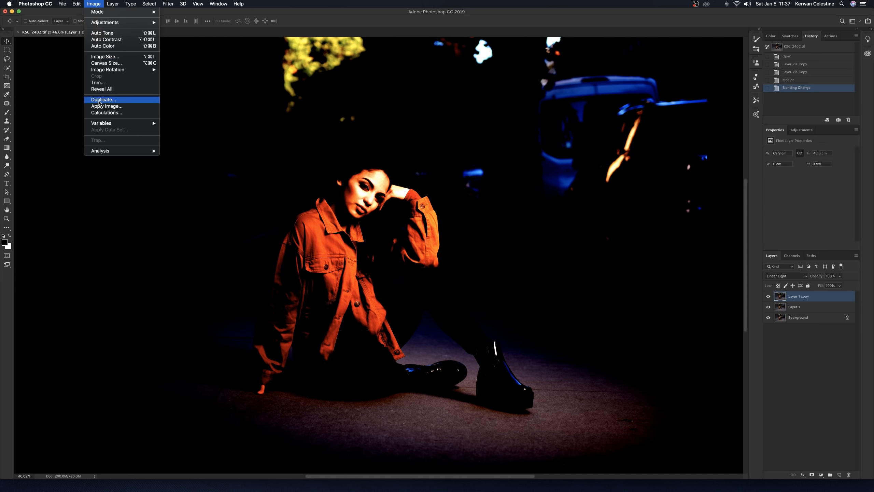
{"action": "key", "text": "super+alt+shift+a"}
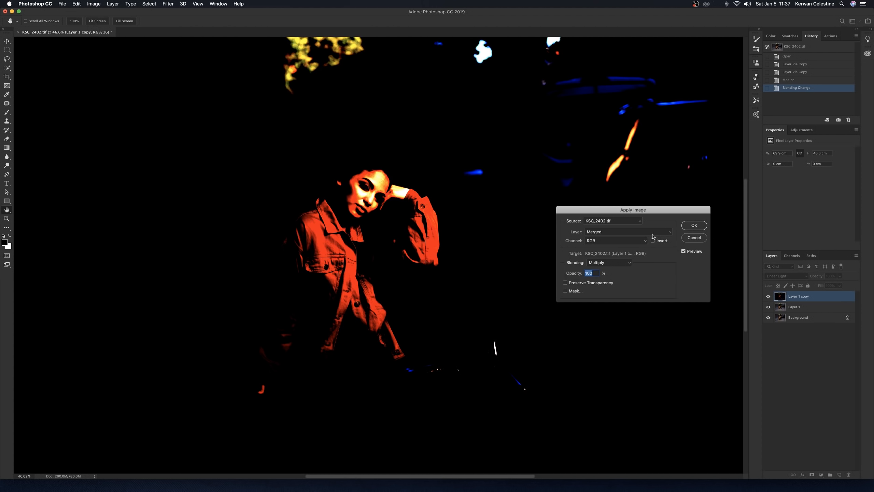
{"action": "left_click", "coordinate": [665, 234]}
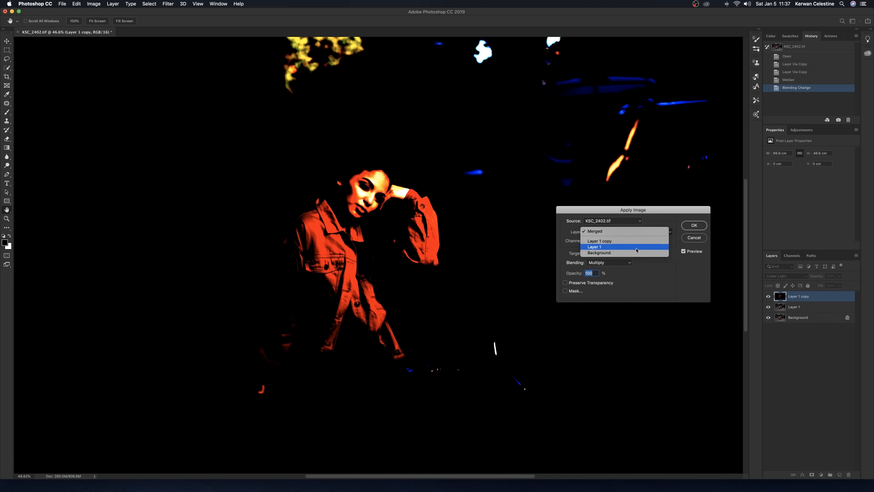
{"action": "left_click", "coordinate": [601, 247]}
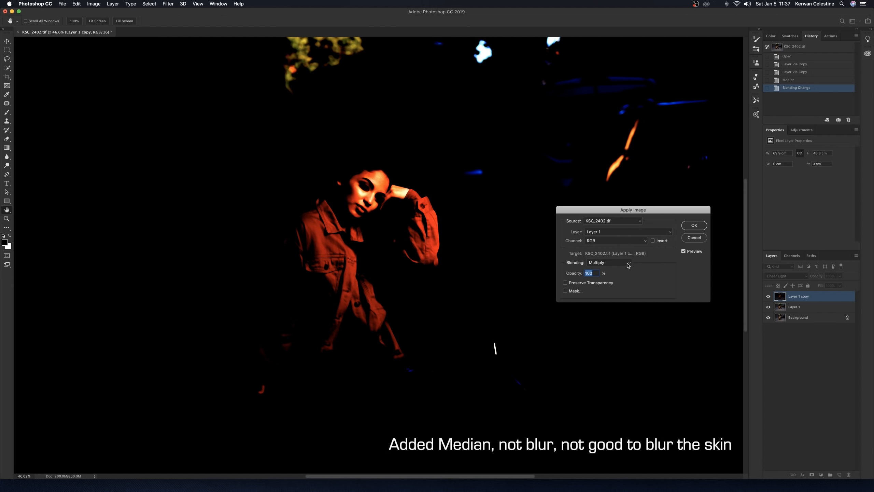
{"action": "left_click", "coordinate": [626, 264]}
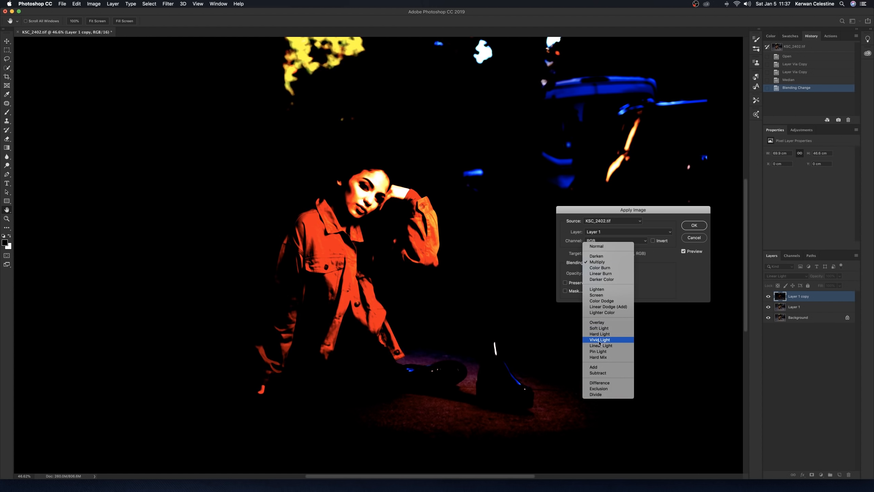
{"action": "left_click", "coordinate": [606, 367]}
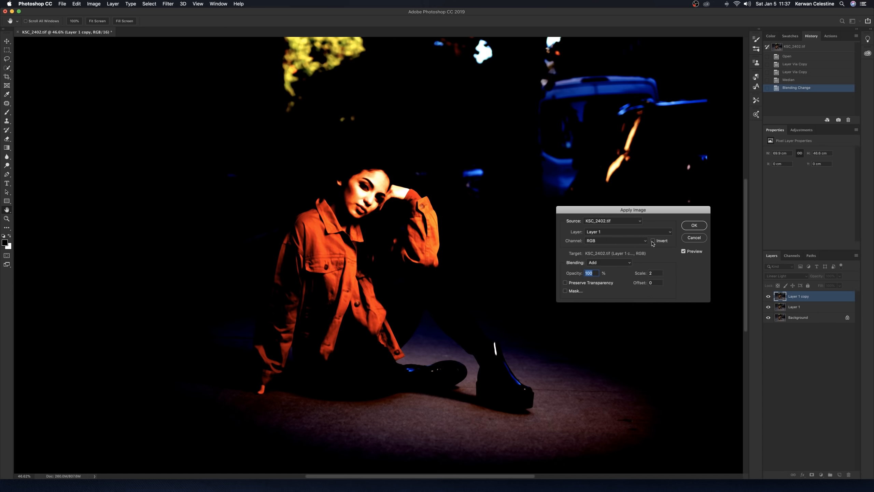
{"action": "left_click", "coordinate": [652, 241]}
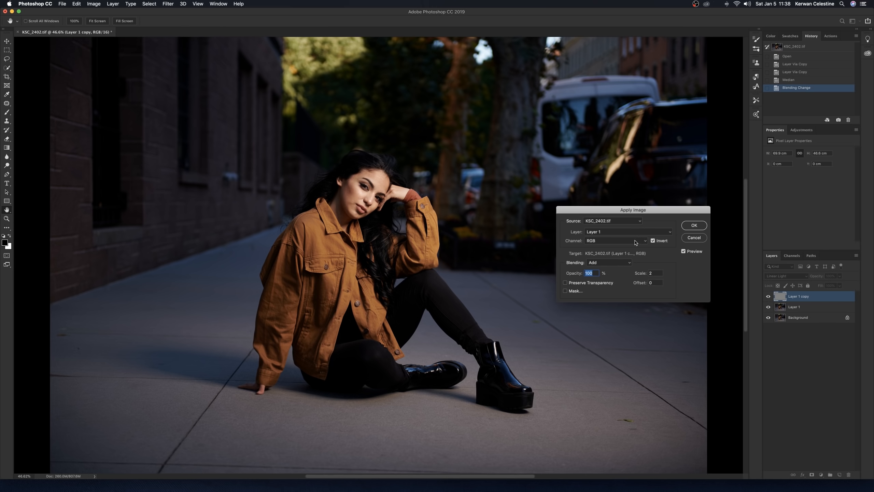
Switch Apply Image to Subtract blending with offset 128, Invert disabled and scale 2, and apply it.
{"action": "left_click", "coordinate": [629, 264]}
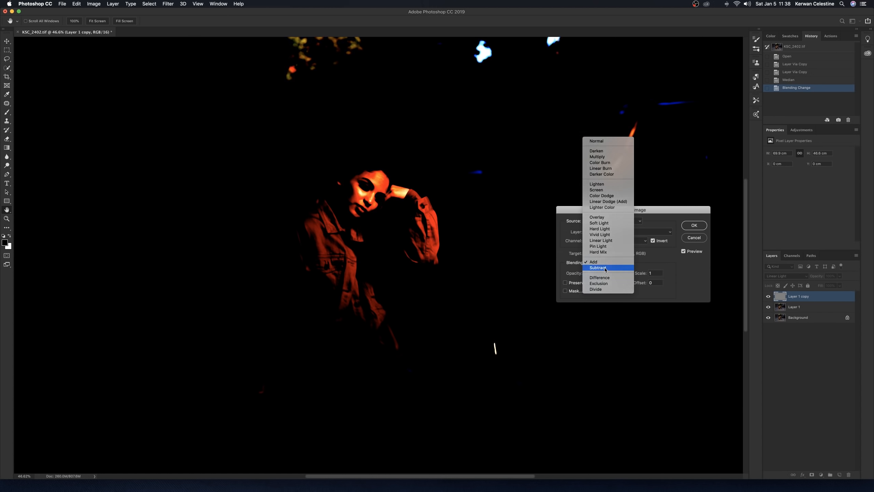
{"action": "left_click", "coordinate": [632, 268]}
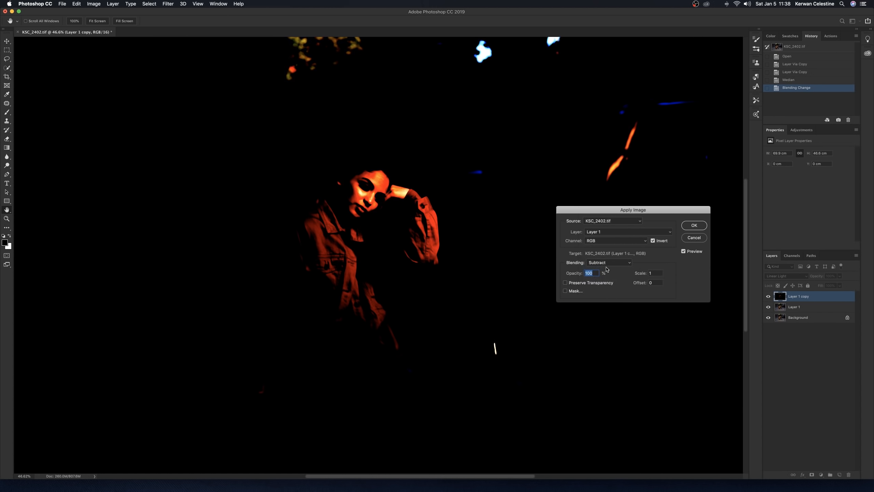
{"action": "left_click", "coordinate": [653, 282]}
{"action": "type", "text": "128"}
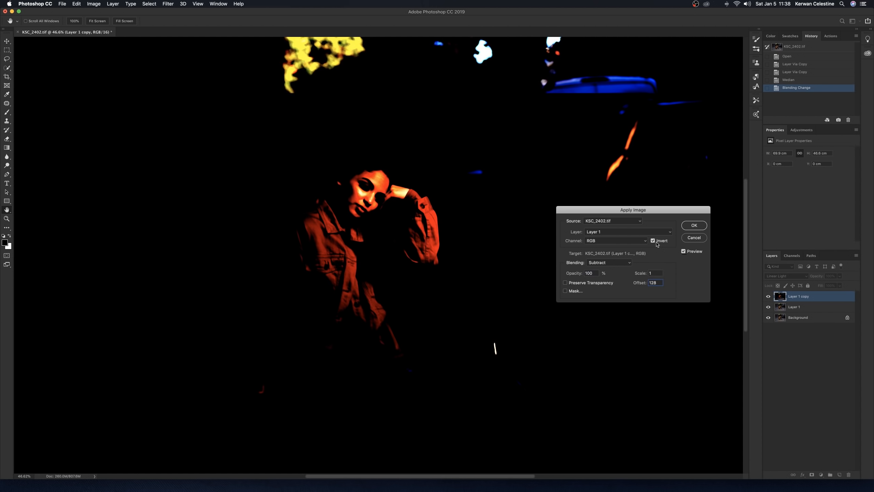
{"action": "left_click", "coordinate": [657, 242]}
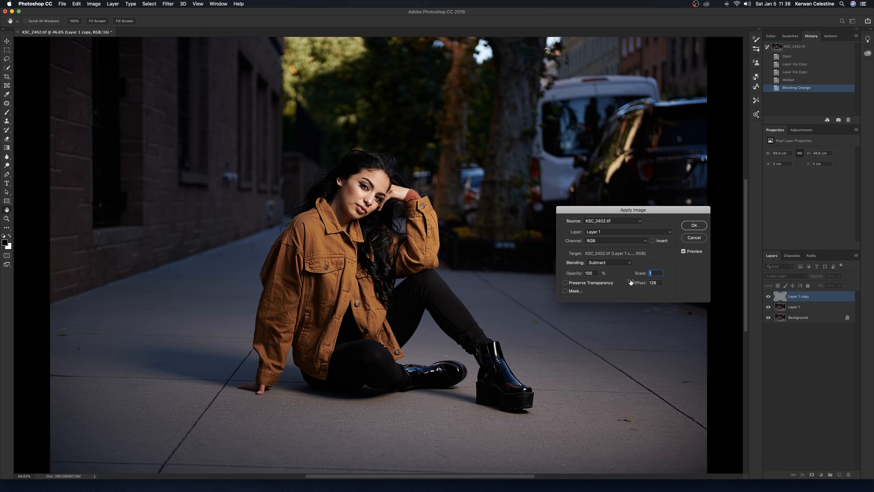
{"action": "key", "text": "shift+Tab"}
{"action": "type", "text": "2"}
{"action": "key", "text": "Return"}
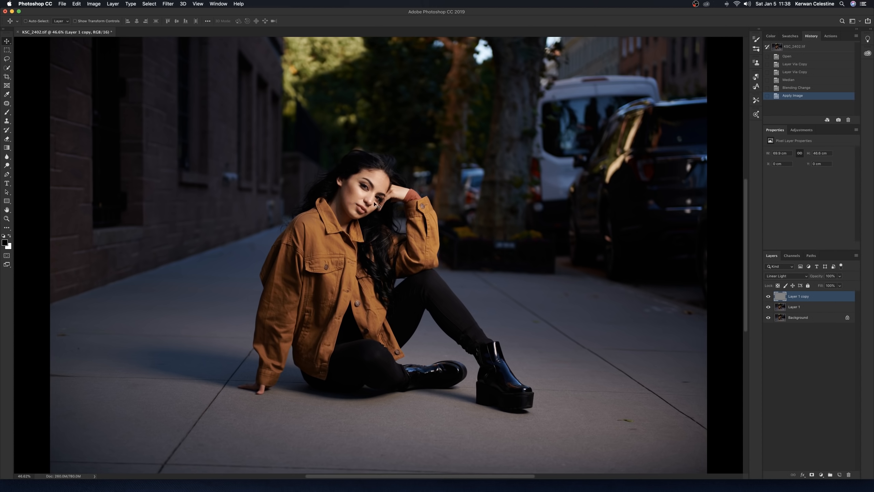
Compare the result with the Background layer alone, and undo the Apply Image and the blend mode change.
{"action": "left_click", "coordinate": [769, 317], "text": "alt"}
{"action": "left_click", "coordinate": [770, 317], "text": "alt"}
{"action": "key", "text": "super+z"}
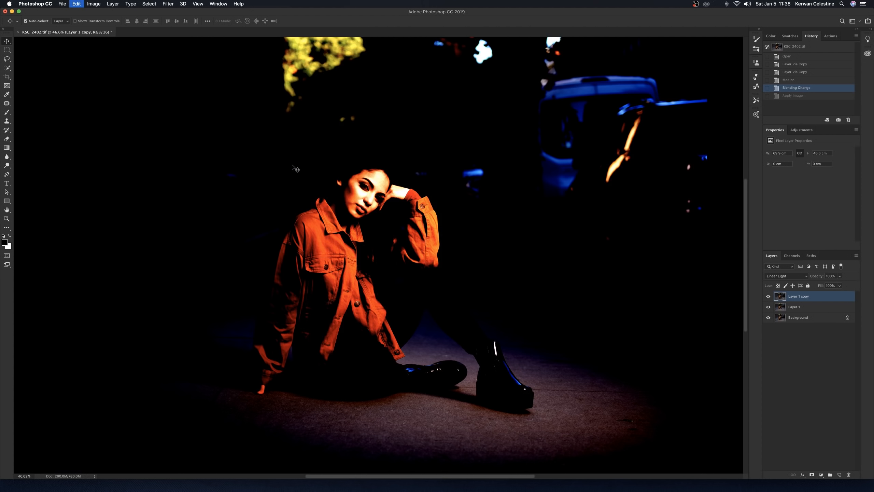
{"action": "key", "text": "super+z"}
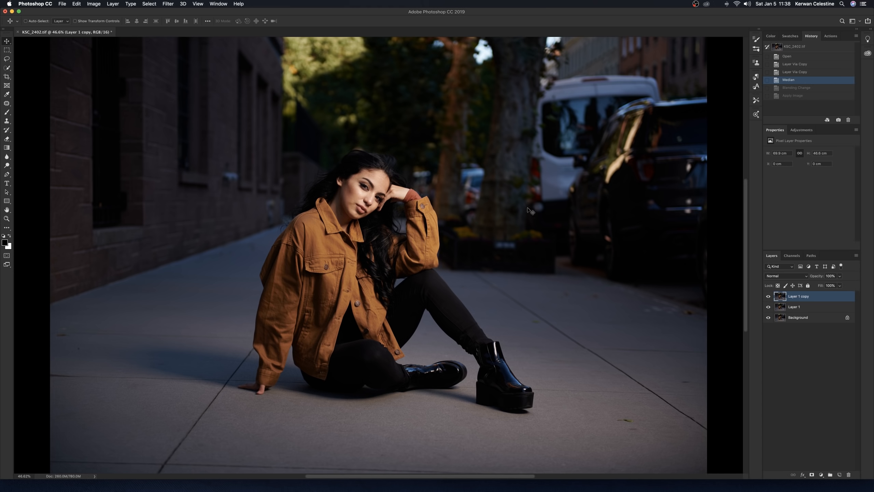
Change Layer 1 copy to Linear Light blending again.
{"action": "left_click", "coordinate": [792, 277]}
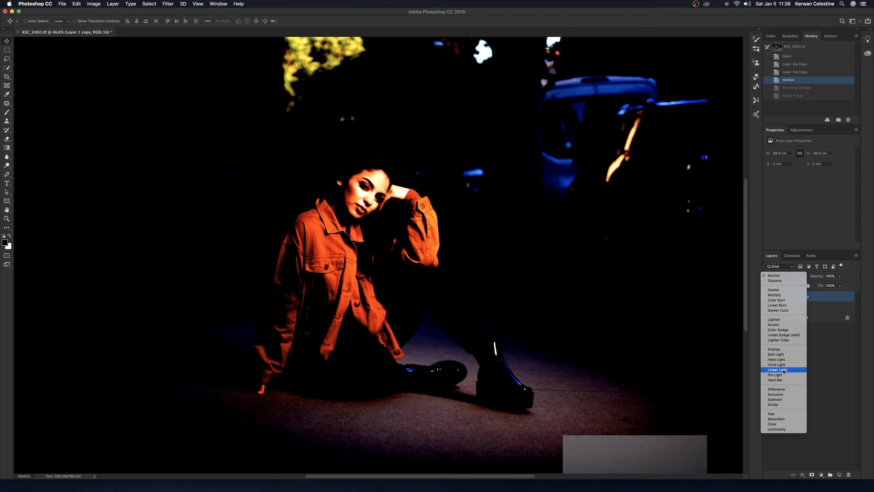
{"action": "left_click", "coordinate": [782, 370]}
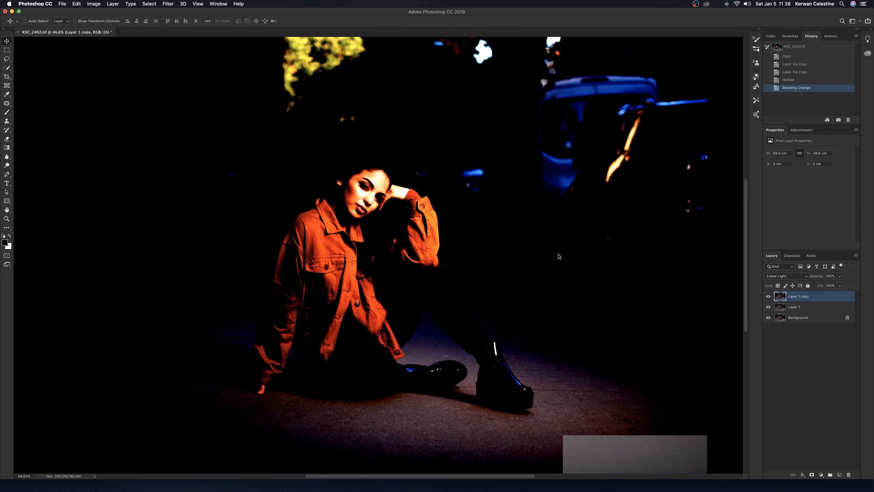
Apply Layer 1 to Layer 1 copy through Apply Image with Add blending, Invert enabled, scale 2 and offset 0.
{"action": "left_click", "coordinate": [93, 4]}
{"action": "left_click", "coordinate": [98, 107]}
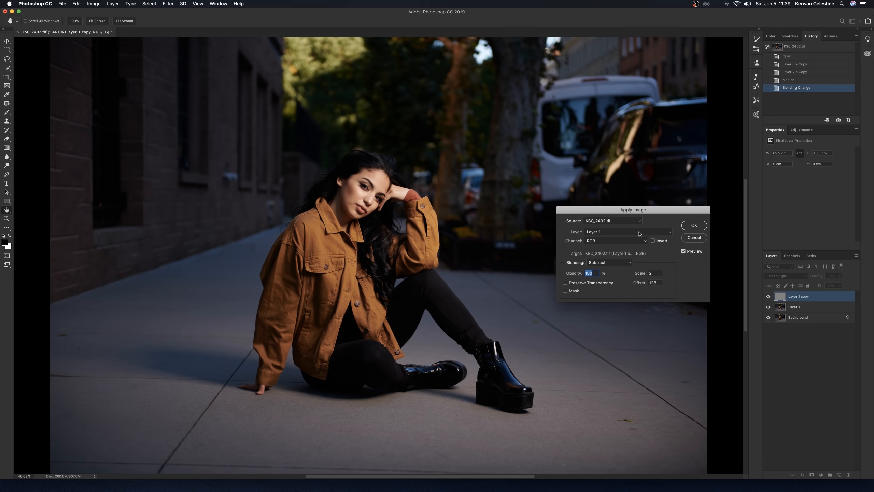
{"action": "left_click", "coordinate": [621, 263]}
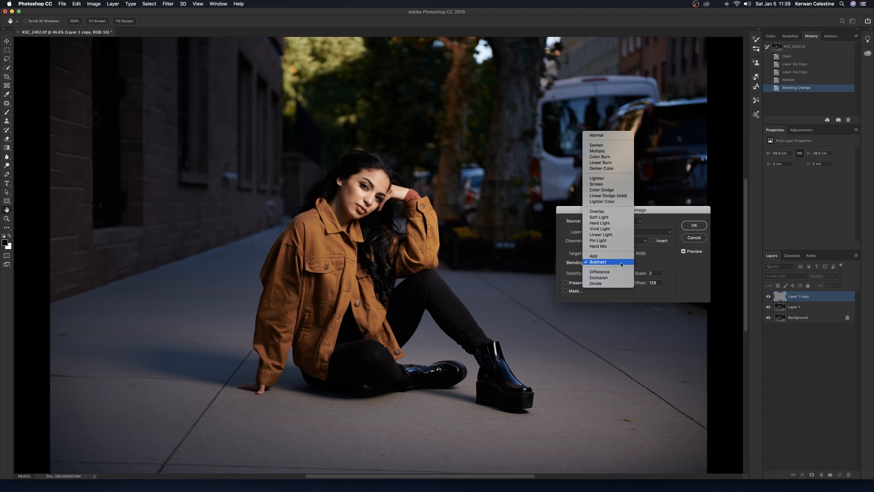
{"action": "left_click", "coordinate": [599, 256]}
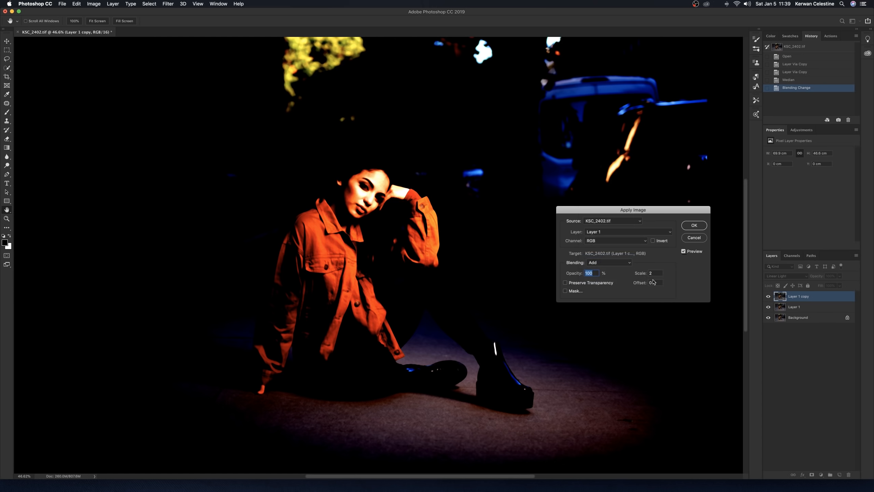
{"action": "left_click", "coordinate": [653, 240]}
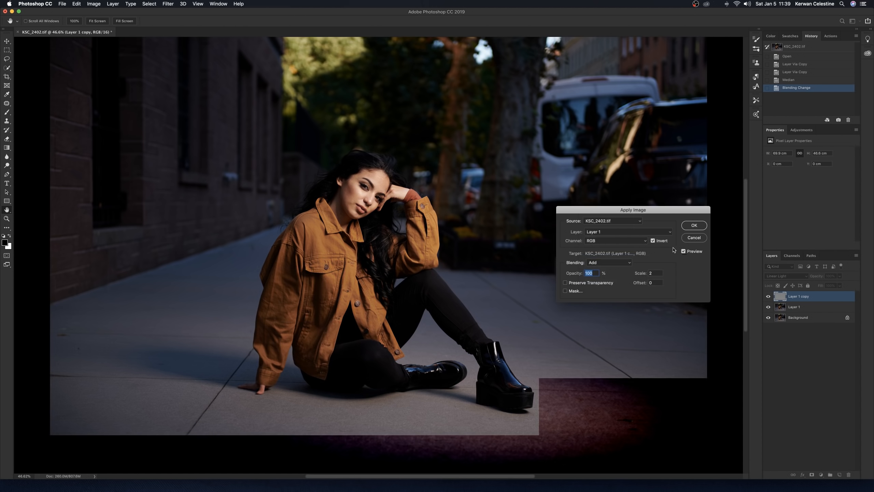
{"action": "left_click", "coordinate": [694, 224]}
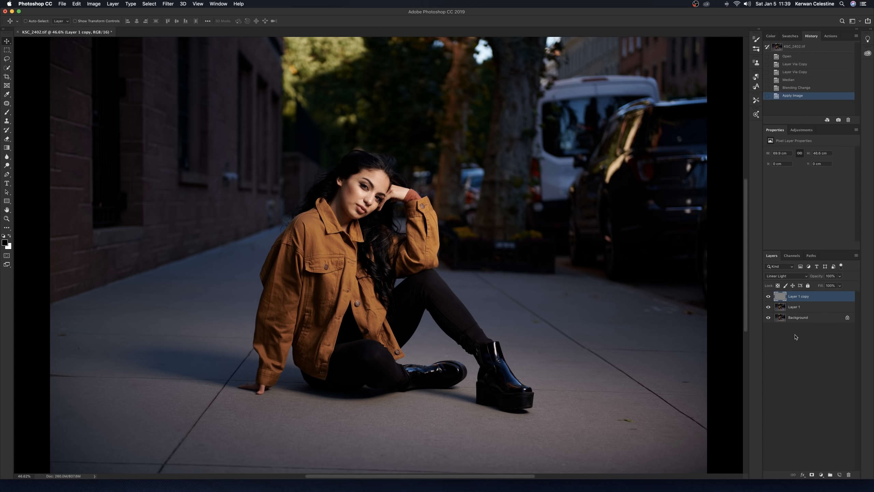
Duplicate Layer 1 so the copy sits directly above it and below Layer 1 copy.
{"action": "left_click", "coordinate": [805, 308]}
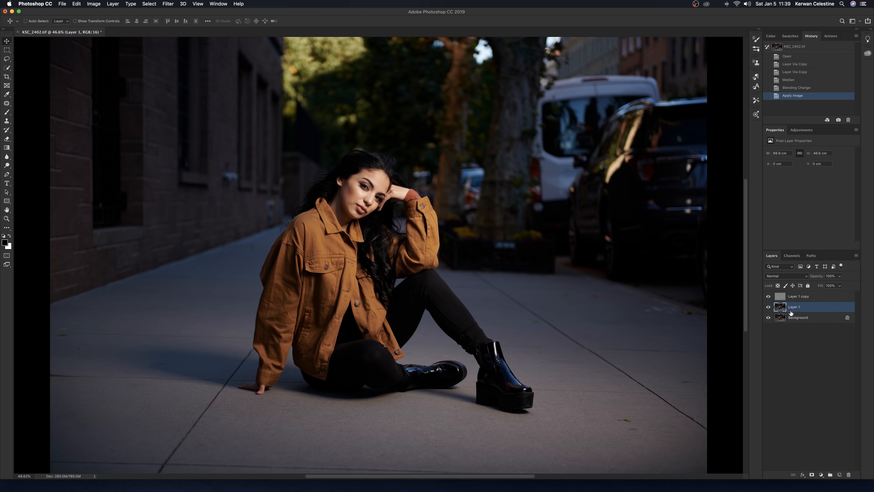
{"action": "key", "text": "super+j"}
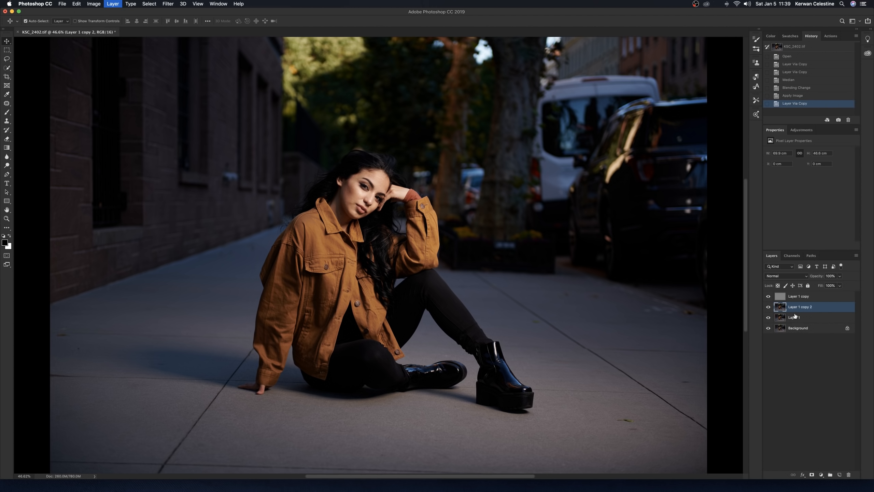
Show only Layer 1 copy and examine its texture detail up close around the face and jacket.
{"action": "left_click_drag", "start_coordinate": [769, 307], "coordinate": [768, 328]}
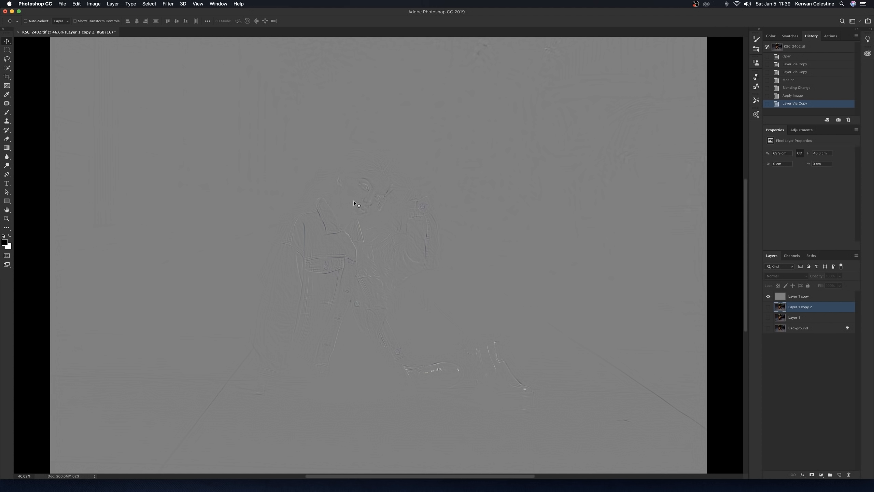
{"action": "scroll", "coordinate": [354, 187], "scroll_direction": "up", "scroll_amount": 5}
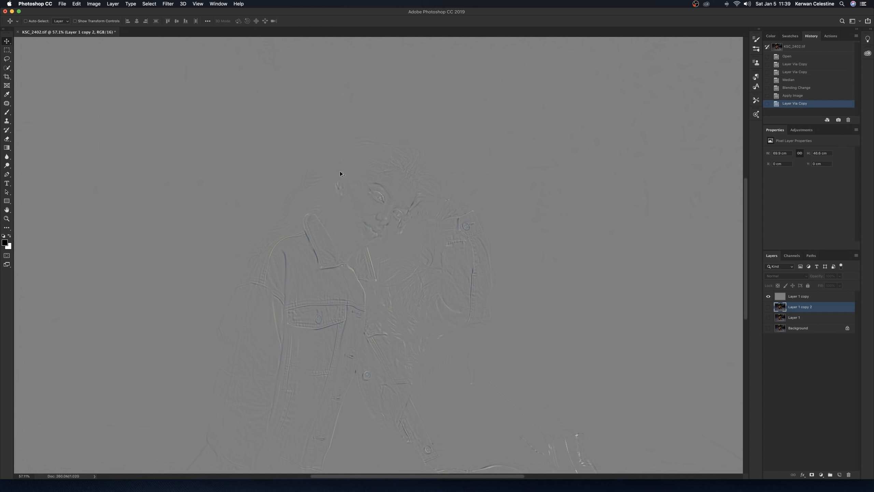
{"action": "scroll", "coordinate": [433, 195], "scroll_direction": "down", "scroll_amount": 2}
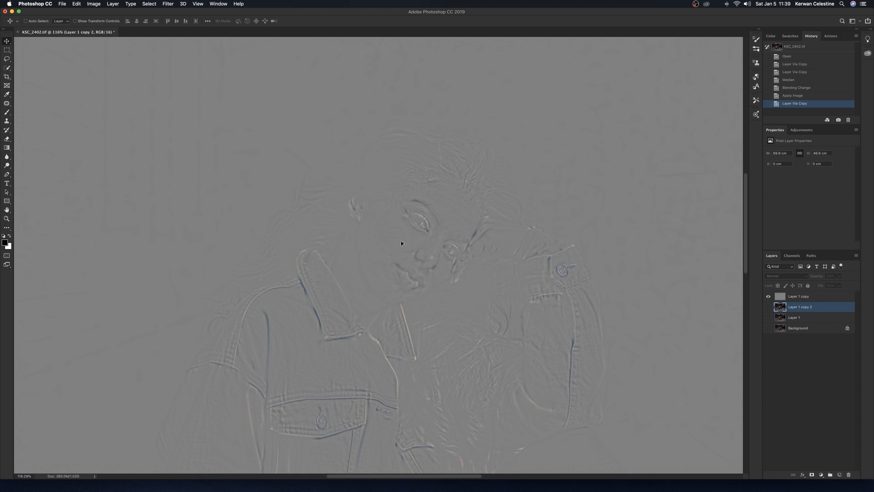
{"action": "scroll", "coordinate": [404, 247], "scroll_direction": "down", "scroll_amount": 5}
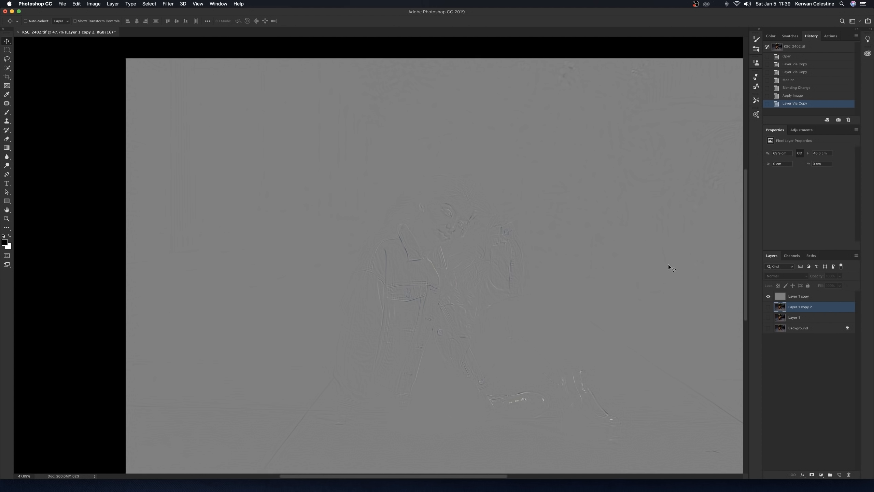
{"action": "key", "text": "super+0"}
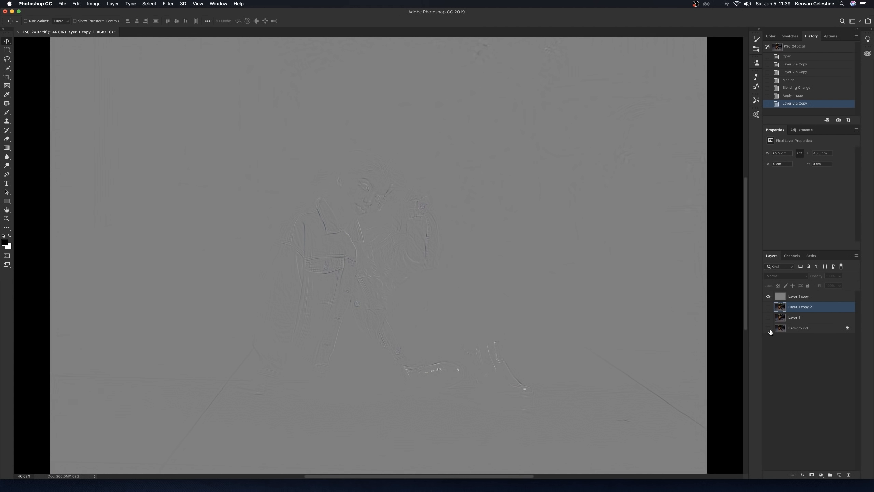
Show the three lower layers, hide Layer 1 copy, and set the Mixer Brush to 2% Wet, Load and Mix.
{"action": "left_click_drag", "start_coordinate": [768, 328], "coordinate": [769, 306]}
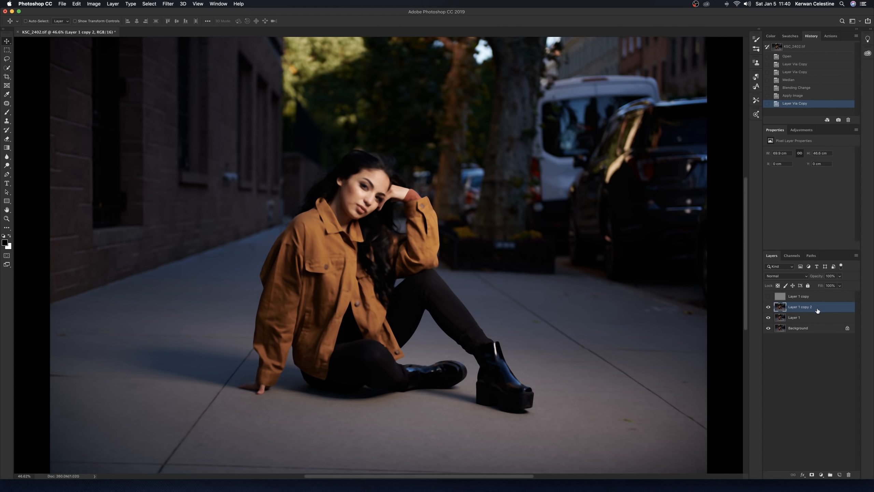
{"action": "left_click", "coordinate": [6, 115]}
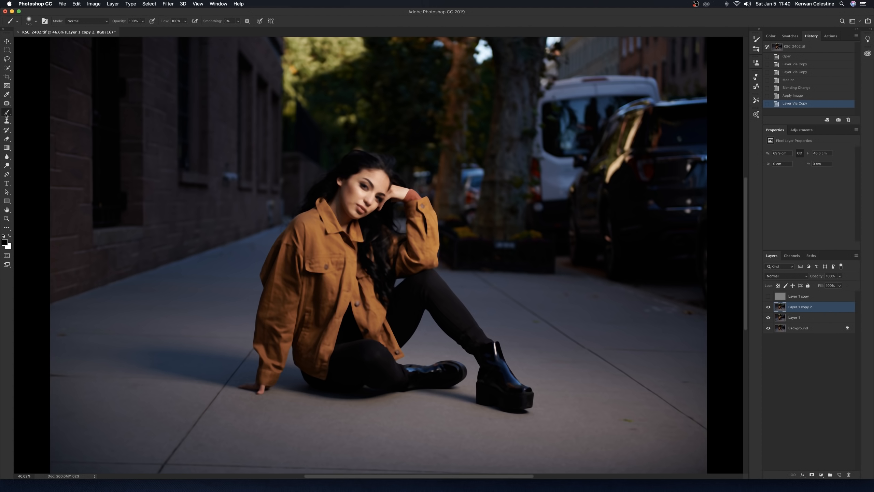
{"action": "right_click", "coordinate": [6, 115]}
{"action": "left_click", "coordinate": [31, 131]}
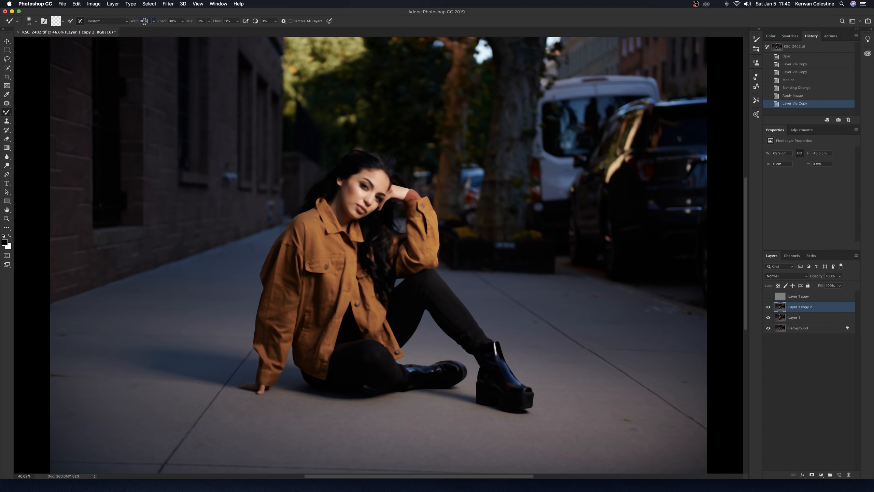
{"action": "type", "text": "2"}
{"action": "key", "text": "Tab"}
{"action": "type", "text": "2"}
{"action": "key", "text": "Tab"}
{"action": "type", "text": "2"}
{"action": "key", "text": "Return"}
{"action": "left_click", "coordinate": [290, 21]}
Smooth the facial skin tones on Layer 1 copy 2 with Mixer Brush strokes, varying the brush size to fit each area.
{"action": "mouse_move", "coordinate": [349, 184]}
{"action": "left_mouse_down"}
{"action": "mouse_move", "coordinate": [350, 163]}
{"action": "mouse_move", "coordinate": [351, 176]}
{"action": "left_mouse_up"}
{"action": "scroll", "coordinate": [352, 175], "scroll_direction": "up", "scroll_amount": 5}
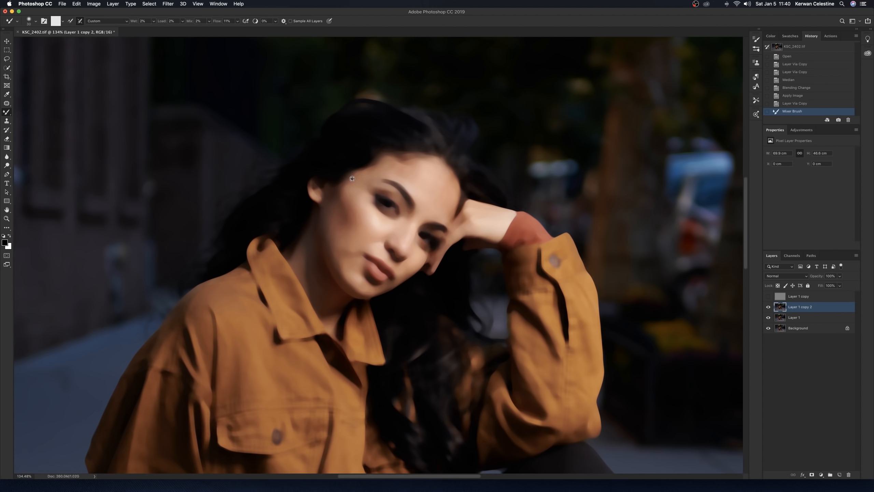
{"action": "scroll", "coordinate": [352, 178], "scroll_direction": "up", "scroll_amount": 1}
{"action": "key", "text": "super+minus"}
{"action": "key", "text": "super+minus"}
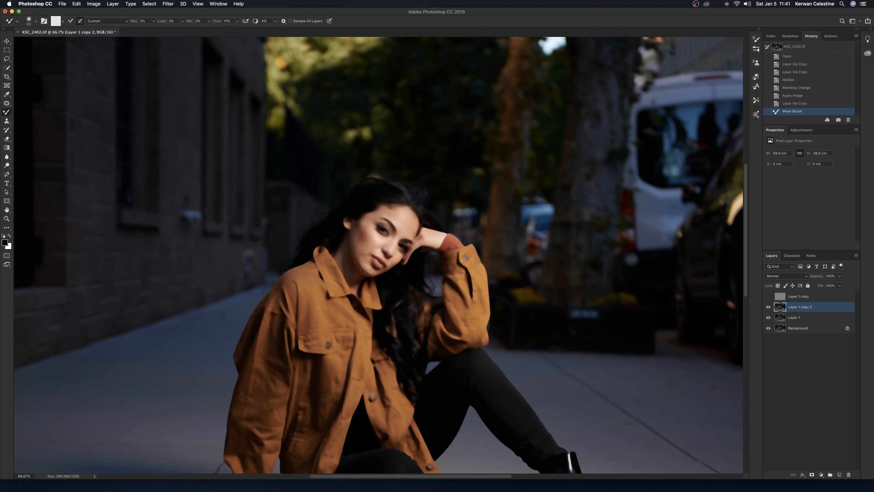
{"action": "left_click_drag", "start_coordinate": [364, 249], "coordinate": [361, 245]}
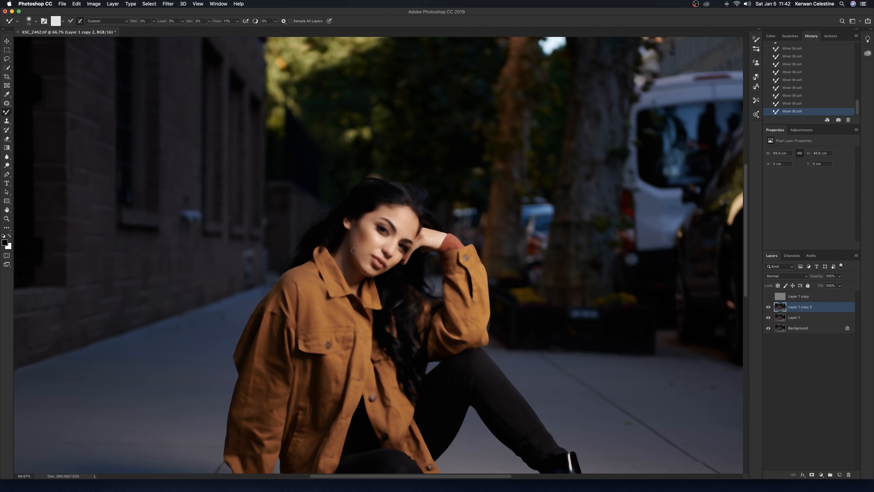
{"action": "key", "text": "bracketright"}
{"action": "key", "text": "bracketright"}
{"action": "key", "text": "]"}
{"action": "key", "text": "bracketleft"}
{"action": "key", "text": "bracketleft"}
{"action": "key", "text": "bracketleft"}
{"action": "key", "text": "bracketright"}
{"action": "key", "text": "bracketright"}
{"action": "key", "text": "bracketright"}
{"action": "key", "text": "bracketleft"}
{"action": "key", "text": "bracketleft"}
{"action": "key", "text": "bracketleft"}
{"action": "key", "text": "bracketleft"}
{"action": "key", "text": "bracketright"}
{"action": "key", "text": "bracketright"}
{"action": "key", "text": "bracketright"}
Toggle the visibility of Layer 1 copy 2 to compare the skin before and after the smoothing.
{"action": "left_click", "coordinate": [768, 306]}
{"action": "left_click", "coordinate": [768, 308]}
{"action": "left_click", "coordinate": [768, 308]}
{"action": "left_click", "coordinate": [768, 308]}
{"action": "left_click", "coordinate": [768, 306]}
{"action": "left_click", "coordinate": [769, 307]}
Add a layer mask to Layer 1 copy 2 and switch to the regular Brush tool.
{"action": "left_click", "coordinate": [813, 475]}
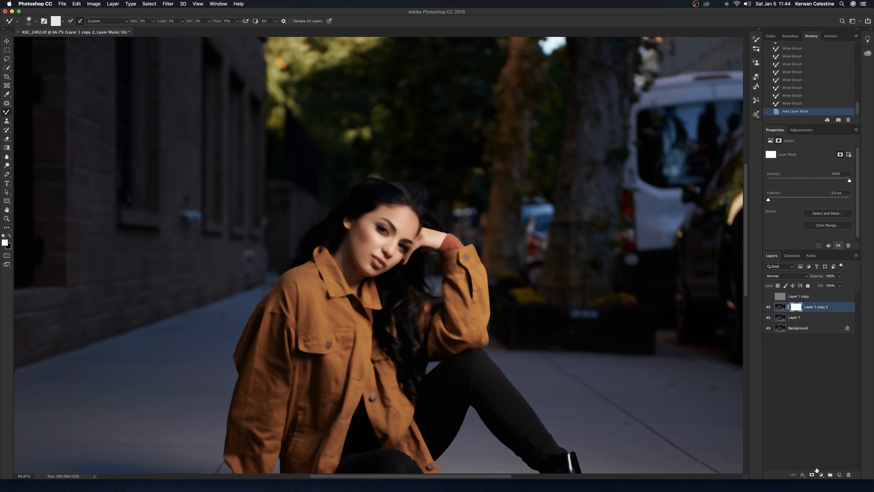
{"action": "right_click", "coordinate": [7, 112]}
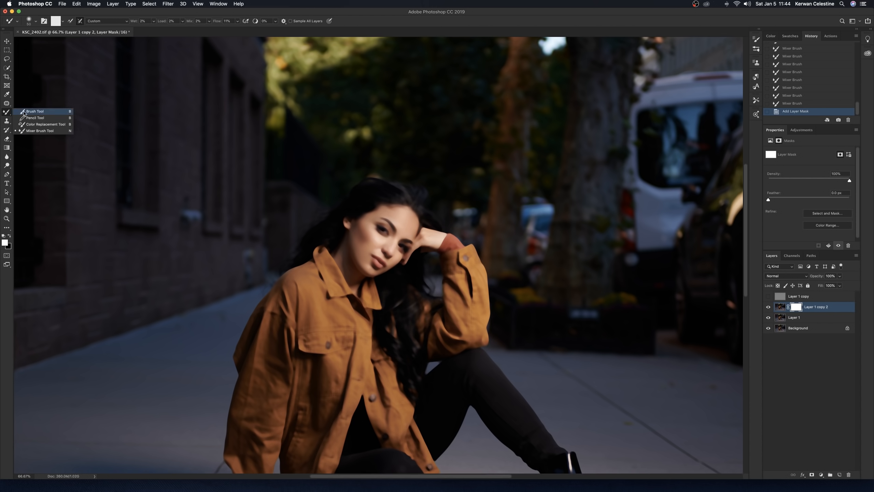
{"action": "left_click", "coordinate": [38, 111]}
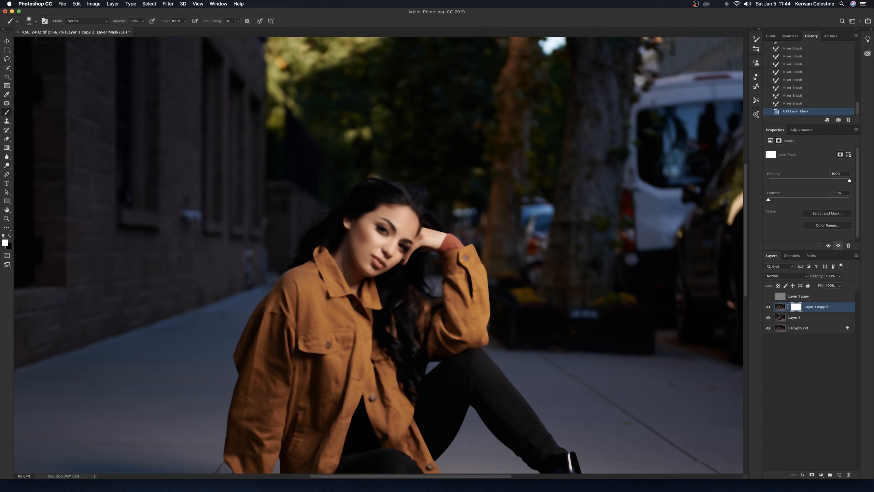
With a smaller brush, paint black on the mask beside the mouth and white along the jaw.
{"action": "key", "text": "bracketleft"}
{"action": "key", "text": "bracketleft"}
{"action": "key", "text": "bracketleft"}
{"action": "key", "text": "x"}
{"action": "left_click", "coordinate": [372, 255]}
{"action": "left_click", "coordinate": [373, 255]}
{"action": "key", "text": "x"}
{"action": "left_click", "coordinate": [359, 269]}
{"action": "left_click", "coordinate": [359, 269]}
Show and select Layer 1 copy, and set up the Clone Stamp tool with a hard-edged brush.
{"action": "left_click", "coordinate": [769, 296]}
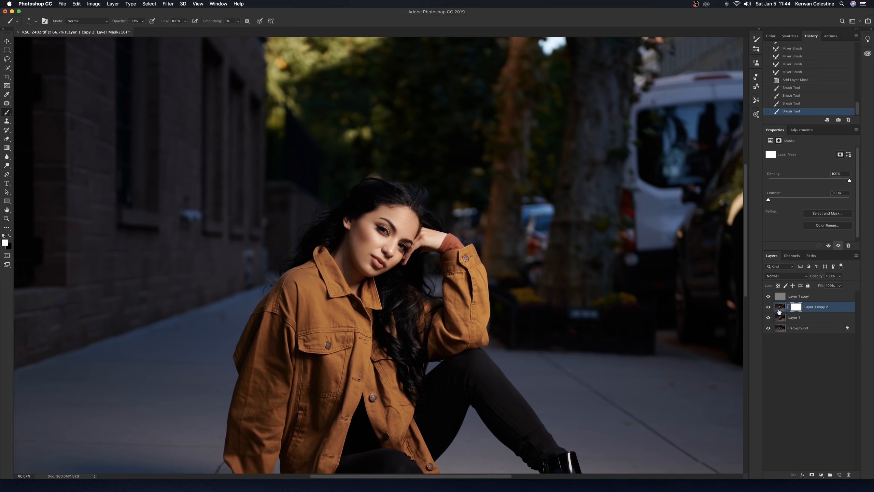
{"action": "left_click", "coordinate": [799, 296]}
{"action": "key", "text": "x"}
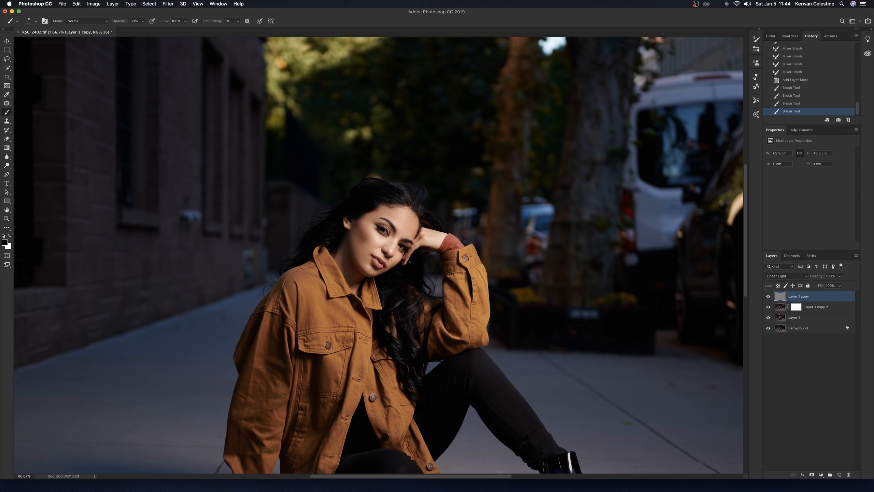
{"action": "left_click", "coordinate": [7, 123]}
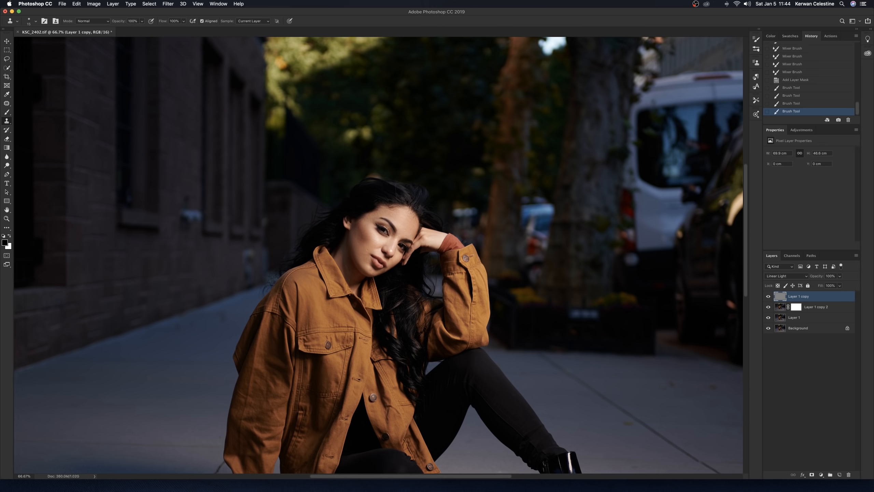
{"action": "right_click", "coordinate": [369, 245]}
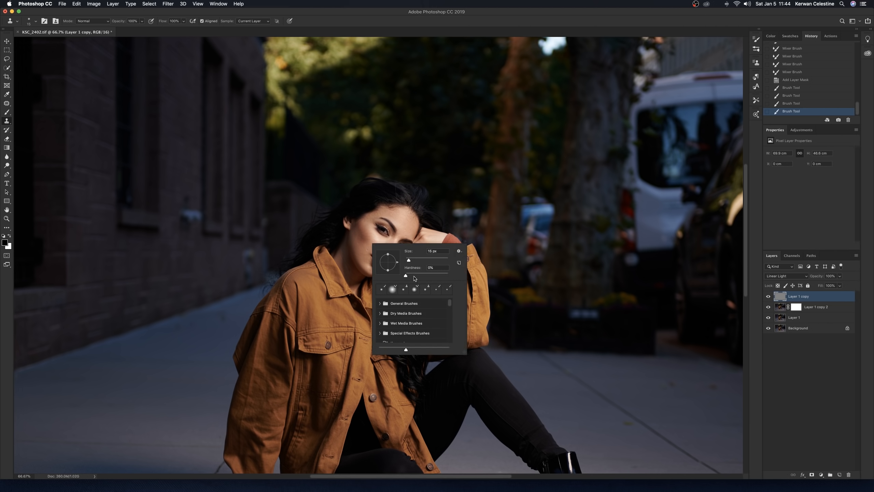
{"action": "left_click_drag", "start_coordinate": [406, 275], "coordinate": [452, 282]}
{"action": "left_click", "coordinate": [359, 251]}
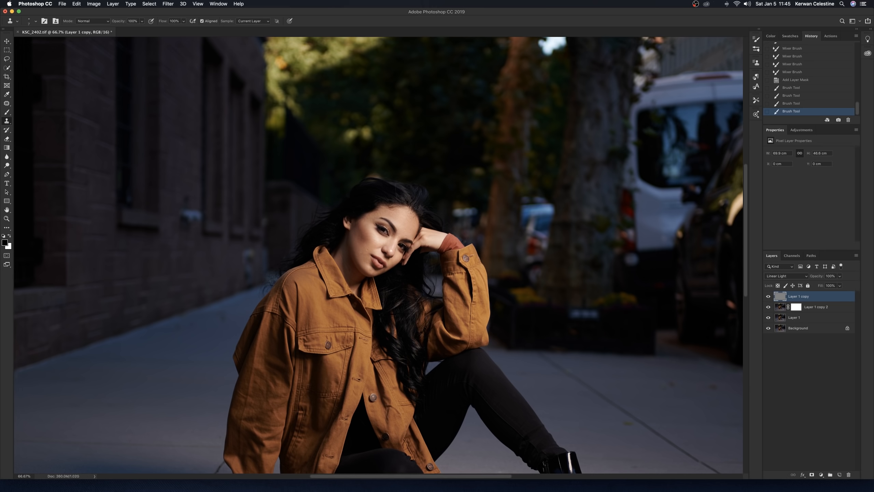
Clone clean skin texture over the blemishes on the shadow-side cheek on Layer 1 copy.
{"action": "scroll", "coordinate": [352, 244], "scroll_direction": "up", "scroll_amount": 2}
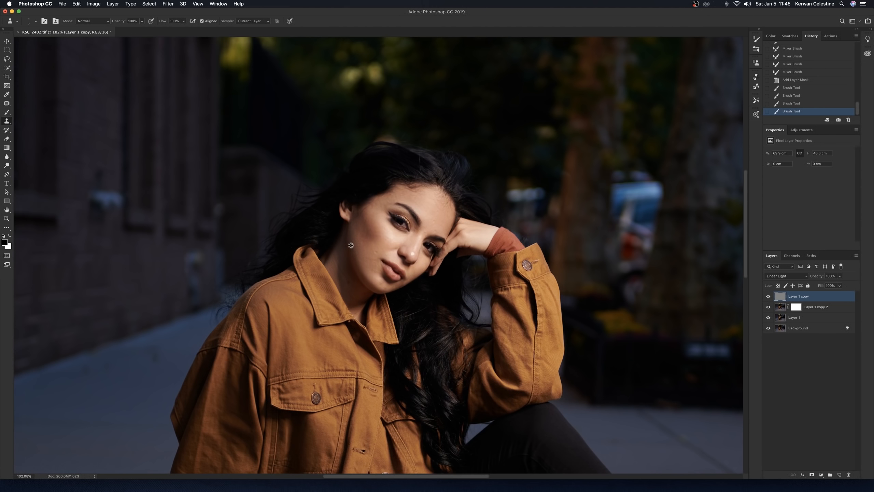
{"action": "scroll", "coordinate": [351, 245], "scroll_direction": "up", "scroll_amount": 1}
{"action": "scroll", "coordinate": [352, 244], "scroll_direction": "down", "scroll_amount": 2}
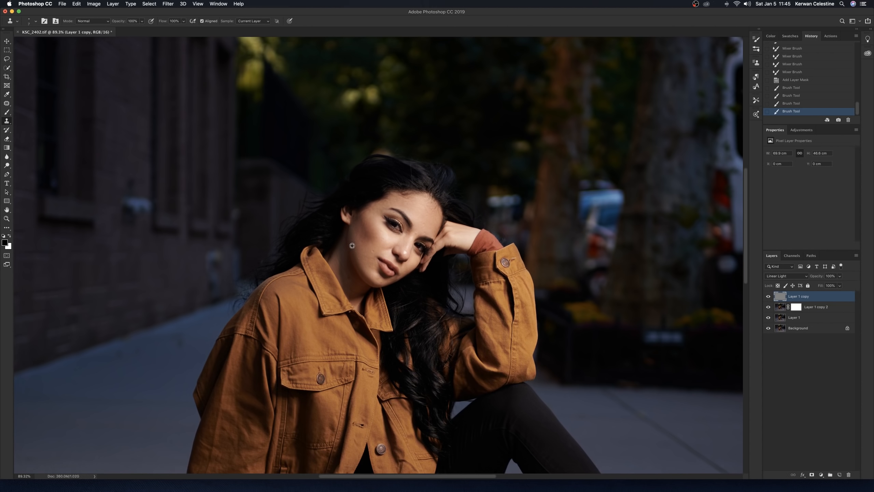
{"action": "scroll", "coordinate": [352, 244], "scroll_direction": "up", "scroll_amount": 1}
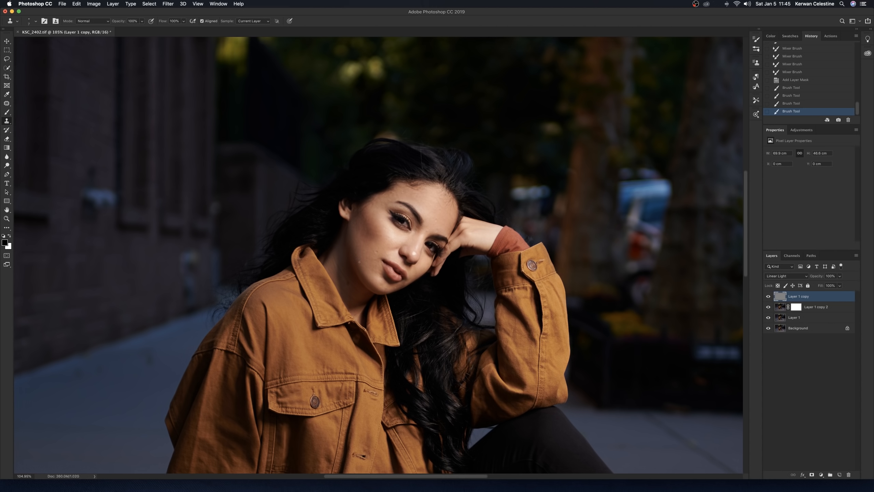
{"action": "left_click", "coordinate": [359, 260]}
{"action": "left_click", "coordinate": [362, 251]}
{"action": "left_click", "coordinate": [362, 230]}
{"action": "left_click", "coordinate": [354, 242]}
{"action": "left_click", "coordinate": [368, 233]}
{"action": "left_click", "coordinate": [366, 215]}
{"action": "left_click", "coordinate": [359, 225]}
{"action": "left_click", "coordinate": [375, 253]}
{"action": "left_click", "coordinate": [373, 261]}
{"action": "left_click_drag", "start_coordinate": [358, 253], "coordinate": [356, 258]}
{"action": "left_click_drag", "start_coordinate": [370, 246], "coordinate": [372, 245]}
{"action": "mouse_move", "coordinate": [369, 261]}
{"action": "left_mouse_down"}
{"action": "mouse_move", "coordinate": [374, 242]}
{"action": "mouse_move", "coordinate": [366, 239]}
{"action": "left_mouse_up"}
Clone clean skin texture over small marks beside the mouth, near the nose bridge, on the chin and on the forehead.
{"action": "left_click", "coordinate": [385, 246], "text": "alt"}
{"action": "mouse_move", "coordinate": [366, 259]}
{"action": "left_mouse_down"}
{"action": "mouse_move", "coordinate": [378, 259]}
{"action": "mouse_move", "coordinate": [370, 261]}
{"action": "left_mouse_up"}
{"action": "left_click", "coordinate": [377, 269]}
{"action": "left_click_drag", "start_coordinate": [425, 231], "coordinate": [427, 233]}
{"action": "left_click", "coordinate": [370, 262], "text": "alt"}
{"action": "left_click_drag", "start_coordinate": [385, 290], "coordinate": [388, 288]}
{"action": "left_click", "coordinate": [439, 203]}
{"action": "left_click", "coordinate": [426, 202], "text": "alt"}
Clone clean skin texture over the marks on the neck below the jaw, resampling the source as needed.
{"action": "left_click", "coordinate": [351, 282], "text": "alt"}
{"action": "left_click_drag", "start_coordinate": [350, 294], "coordinate": [351, 288]}
{"action": "left_click", "coordinate": [342, 288], "text": "alt"}
{"action": "left_click_drag", "start_coordinate": [345, 279], "coordinate": [340, 275]}
{"action": "left_click", "coordinate": [344, 282], "text": "alt"}
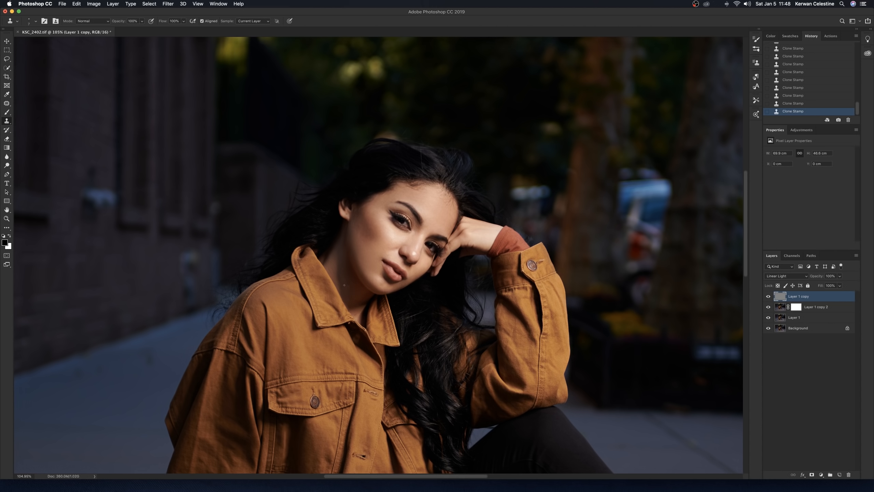
{"action": "left_click", "coordinate": [356, 298], "text": "alt"}
Alternate between the Background layer alone and all layers to compare the whole photo before and after retouching.
{"action": "key", "text": "super+0"}
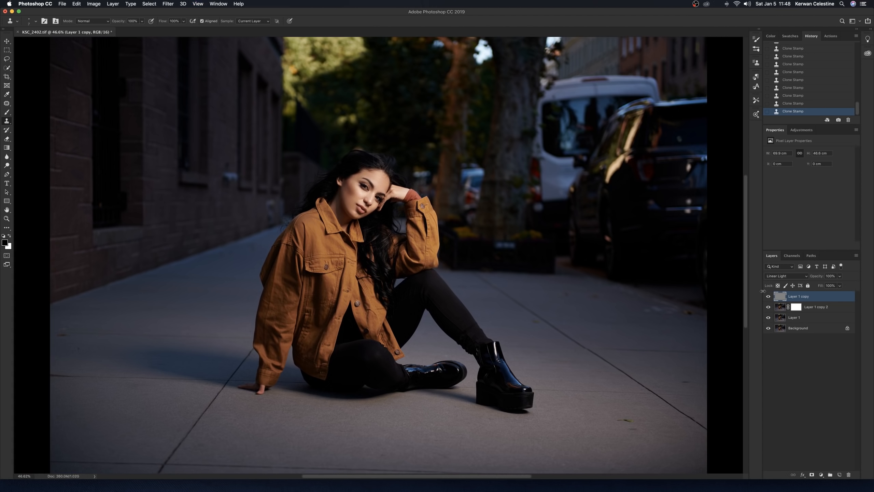
{"action": "left_click", "coordinate": [768, 327]}
{"action": "left_click", "coordinate": [768, 328], "text": "alt"}
{"action": "left_click", "coordinate": [768, 328], "text": "alt"}
{"action": "left_click", "coordinate": [769, 329], "text": "alt"}
{"action": "left_click", "coordinate": [769, 329], "text": "alt"}
{"action": "left_click", "coordinate": [769, 327], "text": "alt"}
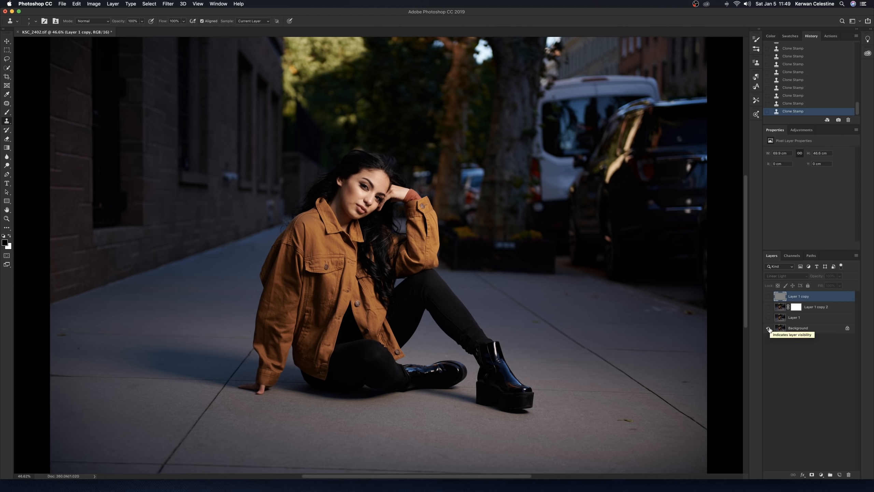
{"action": "left_click", "coordinate": [769, 328], "text": "alt"}
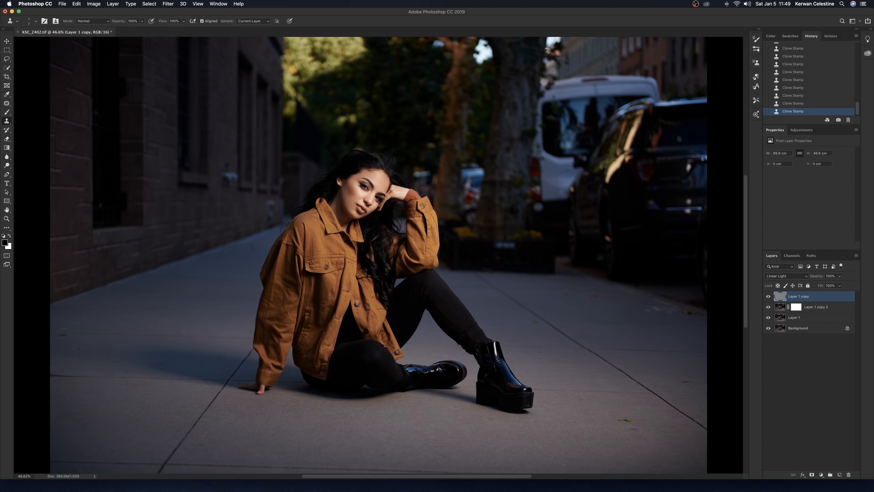
Hide Layer 1 copy and blend more facial skin tones on the image of Layer 1 copy 2 with the Mixer Brush.
{"action": "left_click", "coordinate": [778, 306]}
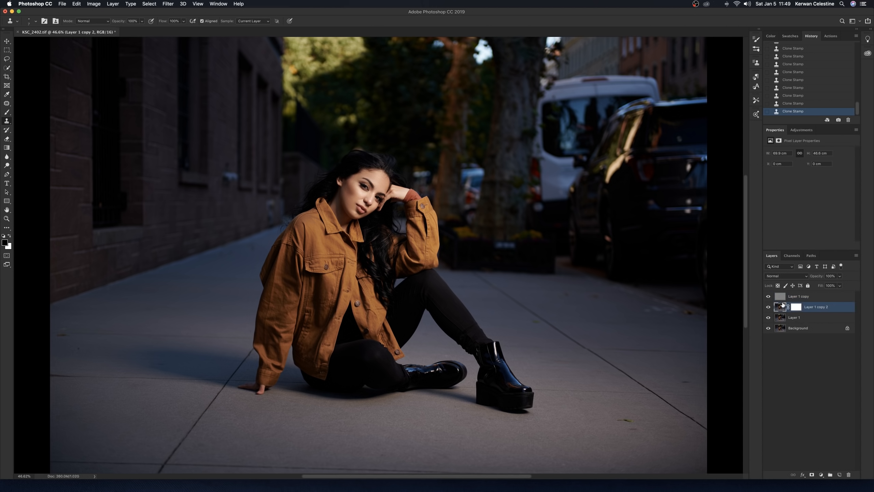
{"action": "left_click", "coordinate": [769, 296]}
{"action": "key", "text": "m"}
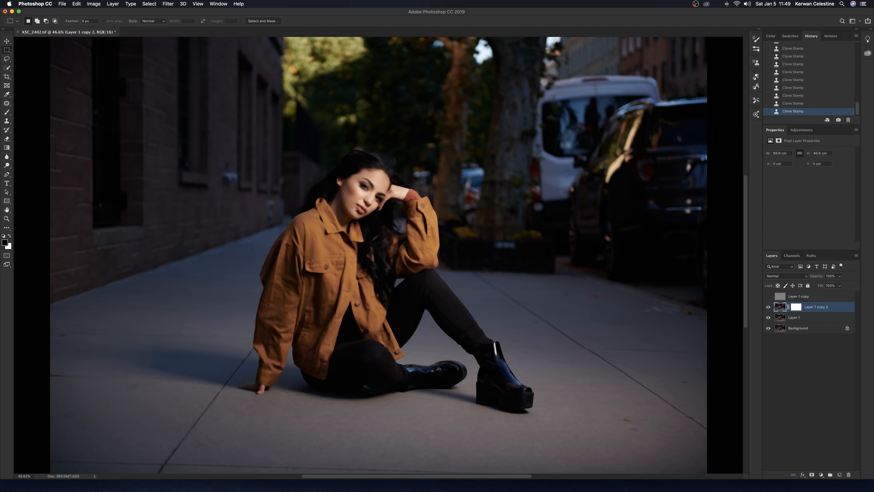
{"action": "key", "text": "b"}
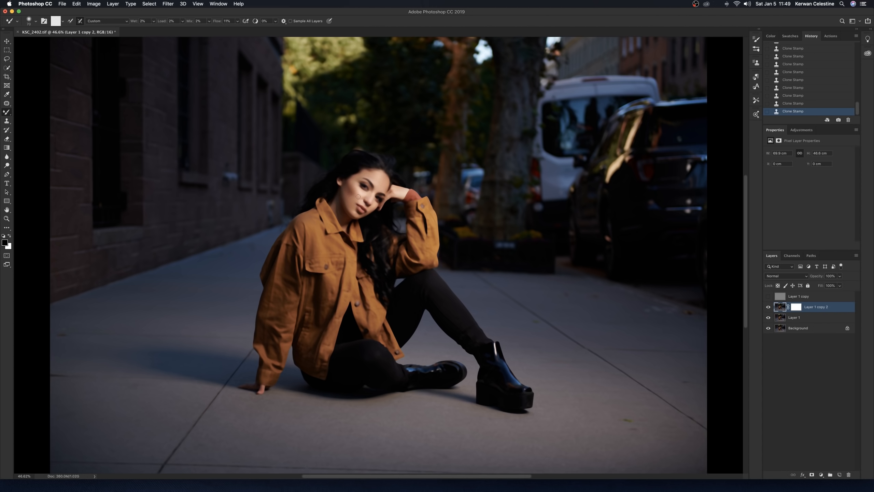
{"action": "left_click", "coordinate": [358, 196]}
{"action": "mouse_move", "coordinate": [360, 196]}
{"action": "left_mouse_down"}
{"action": "mouse_move", "coordinate": [380, 206]}
{"action": "mouse_move", "coordinate": [370, 190]}
{"action": "left_mouse_up"}
{"action": "key", "text": "bracketleft"}
Show Layer 1 copy and refine the facial skin blending on Layer 1 copy 2 with a smaller Mixer Brush.
{"action": "left_click", "coordinate": [768, 296]}
{"action": "scroll", "coordinate": [358, 193], "scroll_direction": "up", "scroll_amount": 5}
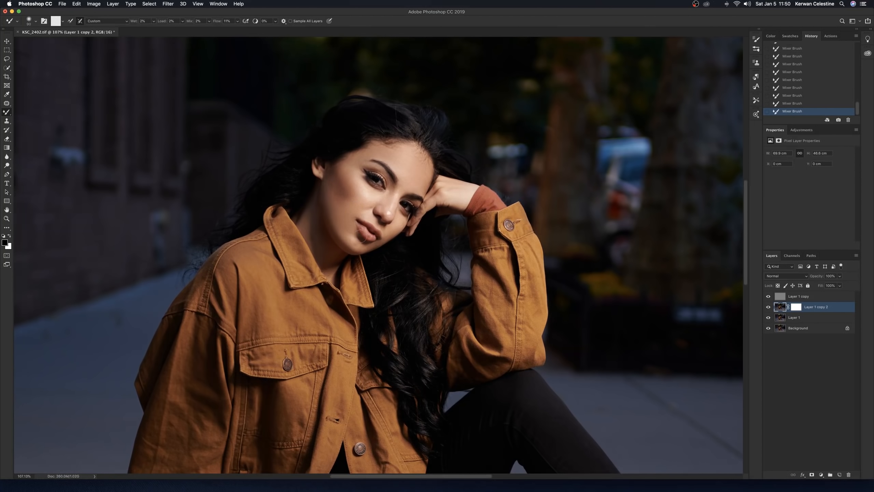
{"action": "key", "text": "bracketleft"}
{"action": "key", "text": "bracketleft"}
{"action": "key", "text": "bracketleft"}
{"action": "key", "text": "bracketleft"}
{"action": "key", "text": "bracketleft"}
Check the blending with Layer 1 copy hidden and shown, and select that layer.
{"action": "left_click", "coordinate": [769, 297]}
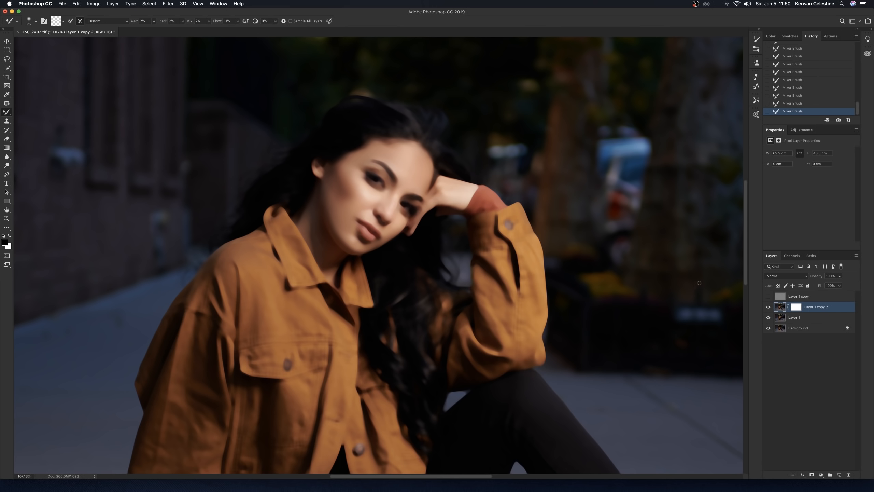
{"action": "left_click", "coordinate": [768, 296]}
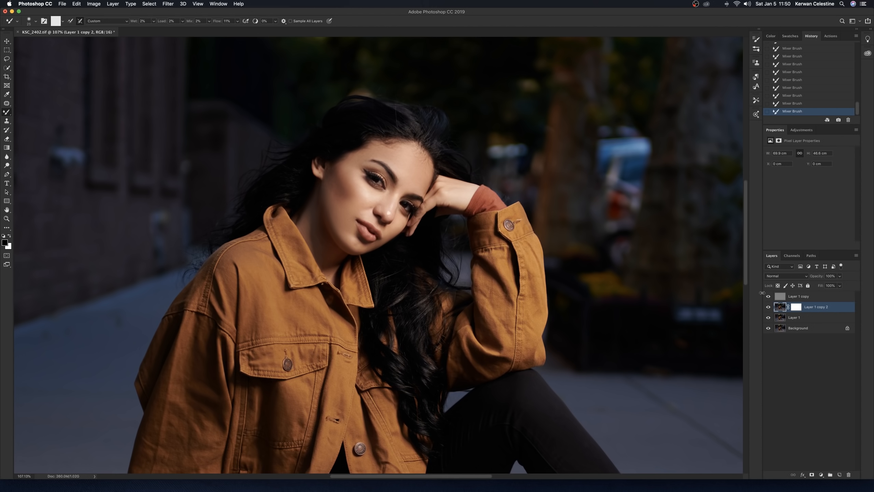
{"action": "left_click", "coordinate": [794, 295]}
{"action": "key", "text": "shift+alt+j"}
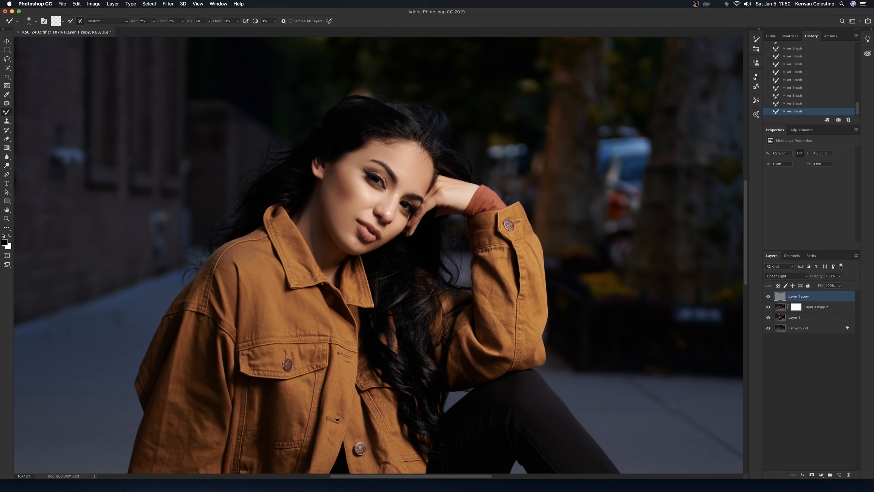
Clean up skin texture around the mouth on Layer 1 copy with the Clone Stamp.
{"action": "key", "text": "s"}
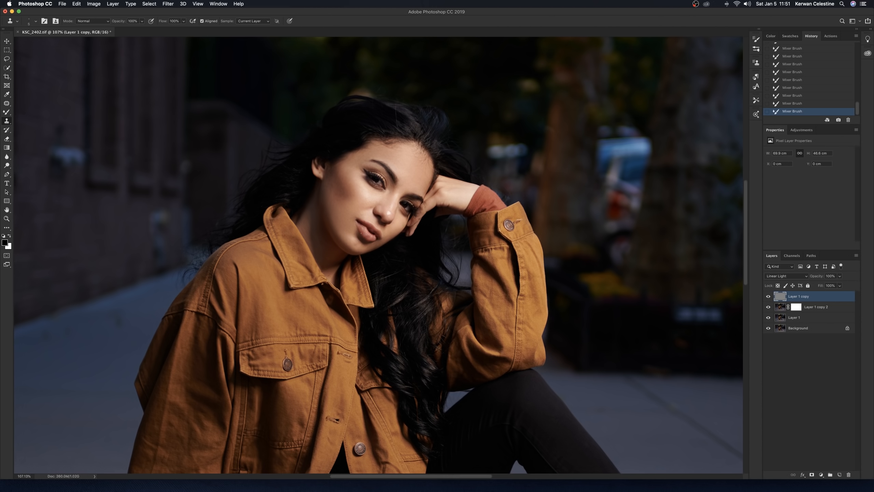
{"action": "left_click", "coordinate": [365, 237]}
{"action": "left_click", "coordinate": [365, 238]}
{"action": "left_click", "coordinate": [365, 238]}
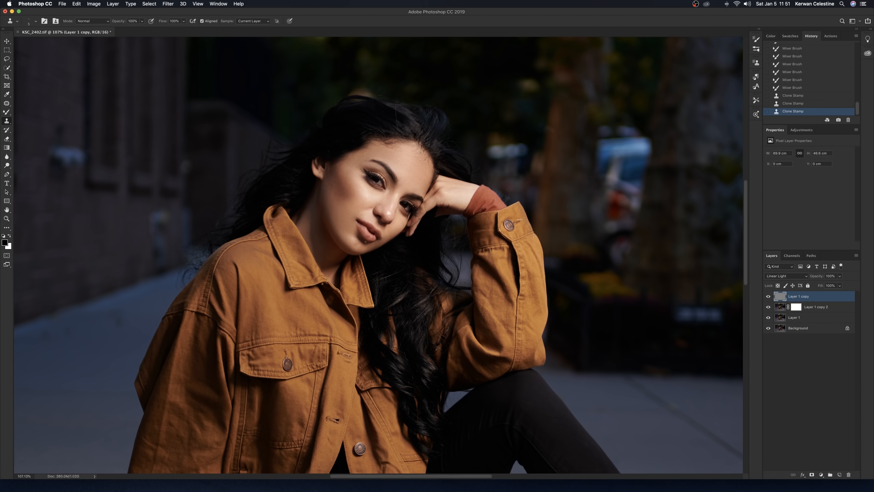
{"action": "left_click", "coordinate": [366, 236]}
Add a new layer above Layer 1 copy and set its blending mode to Soft Light.
{"action": "left_click", "coordinate": [839, 475]}
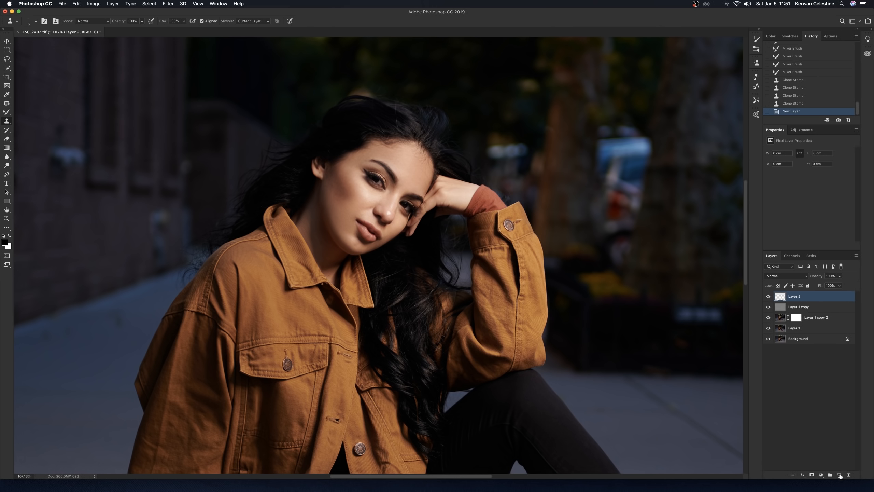
{"action": "left_click", "coordinate": [779, 278]}
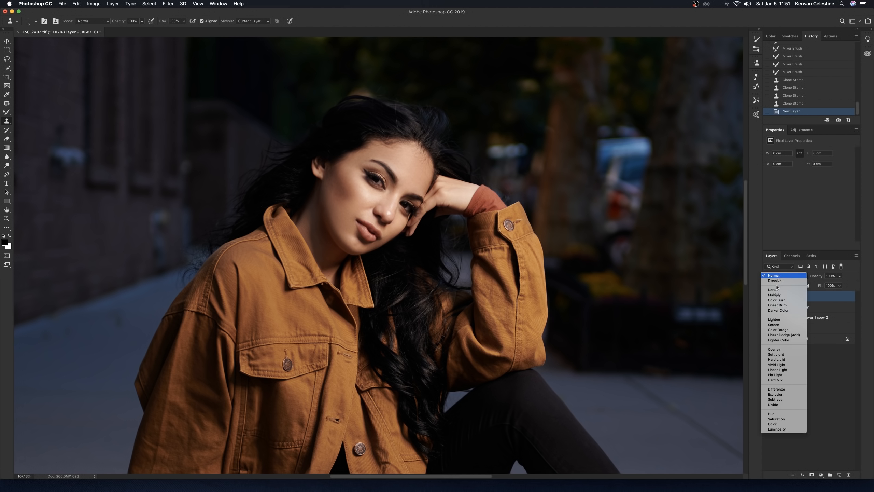
{"action": "left_click", "coordinate": [776, 354]}
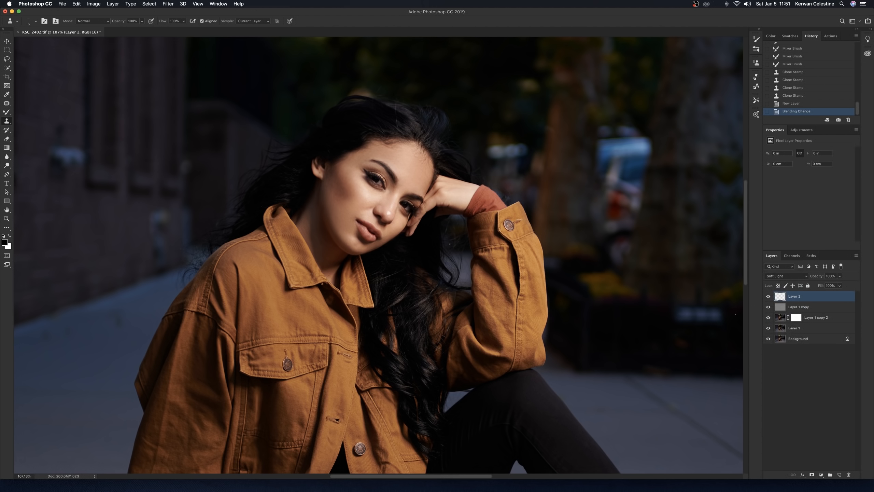
Fill the new Soft Light layer with 50% Gray.
{"action": "left_click", "coordinate": [91, 4]}
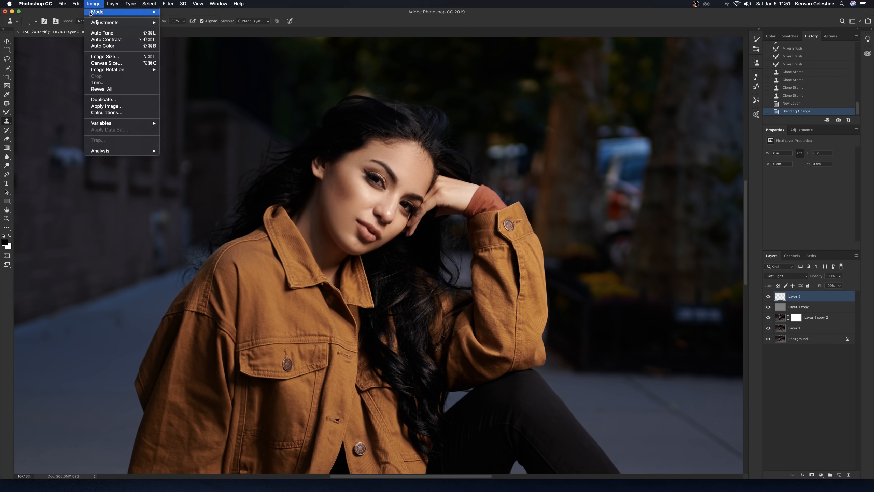
{"action": "mouse_move", "coordinate": [99, 23]}
{"action": "mouse_move", "coordinate": [77, 5]}
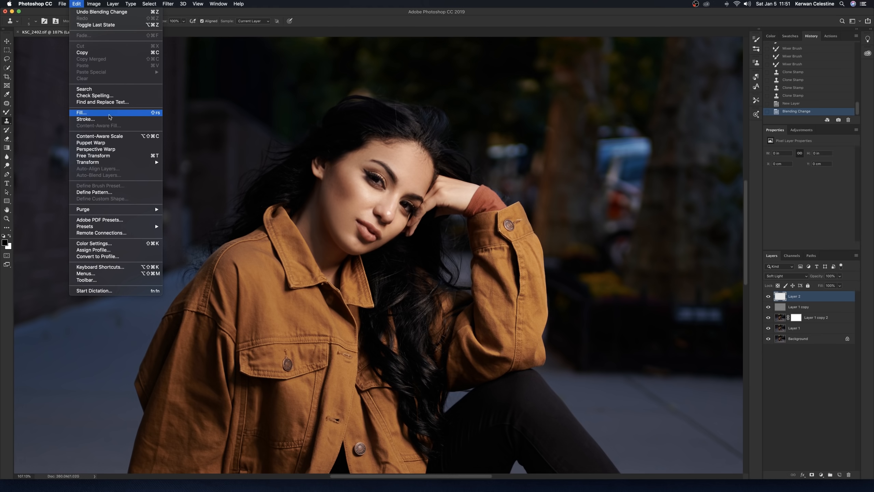
{"action": "left_click", "coordinate": [110, 116]}
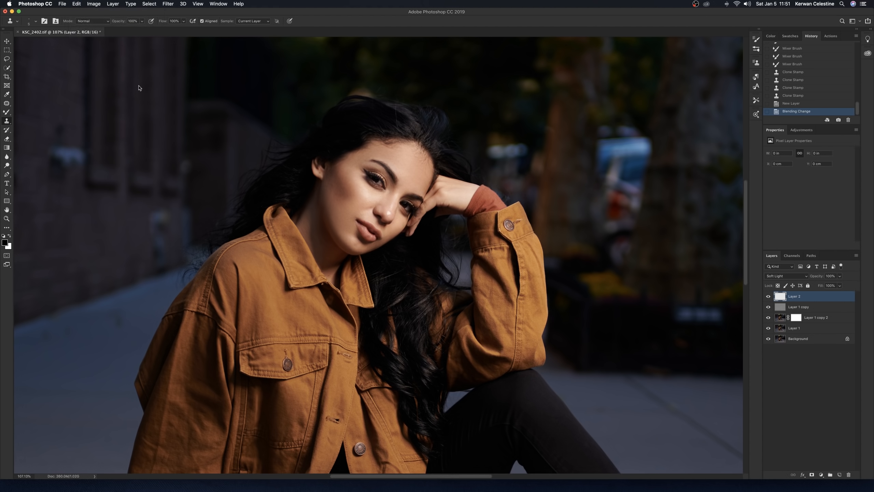
{"action": "left_click", "coordinate": [457, 204]}
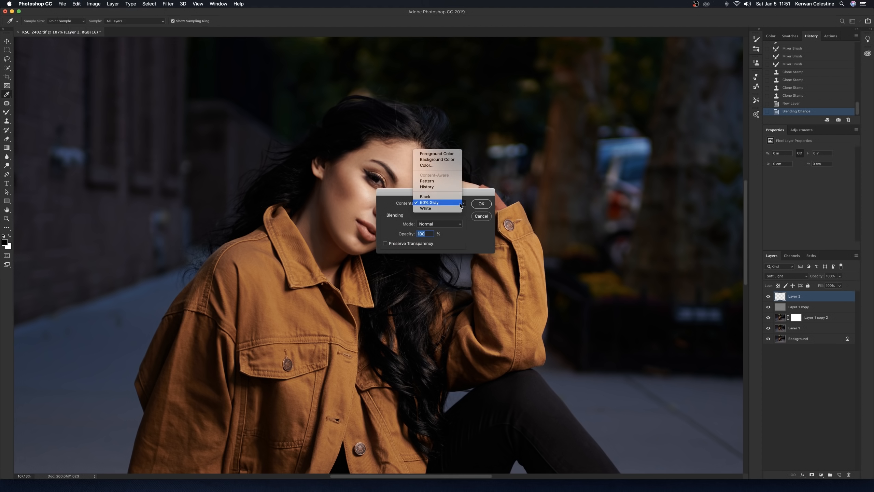
{"action": "left_click", "coordinate": [437, 203]}
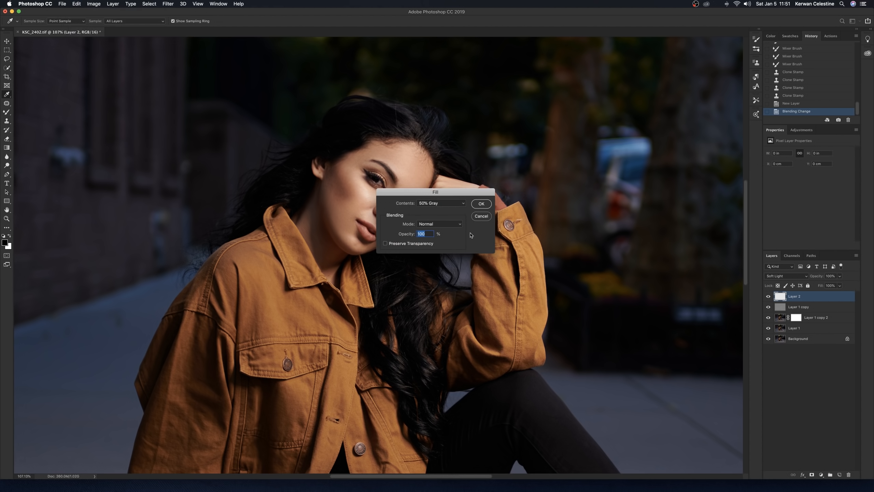
{"action": "left_click", "coordinate": [481, 204]}
{"action": "key", "text": "s"}
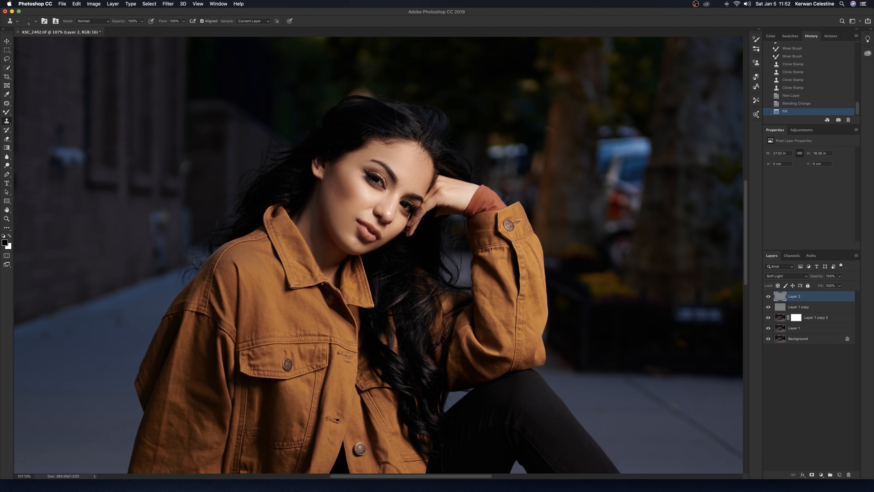
Dodge and burn small uneven spots around the mouth on Layer 2, using the Midtones range at 5% exposure.
{"action": "left_click", "coordinate": [7, 166]}
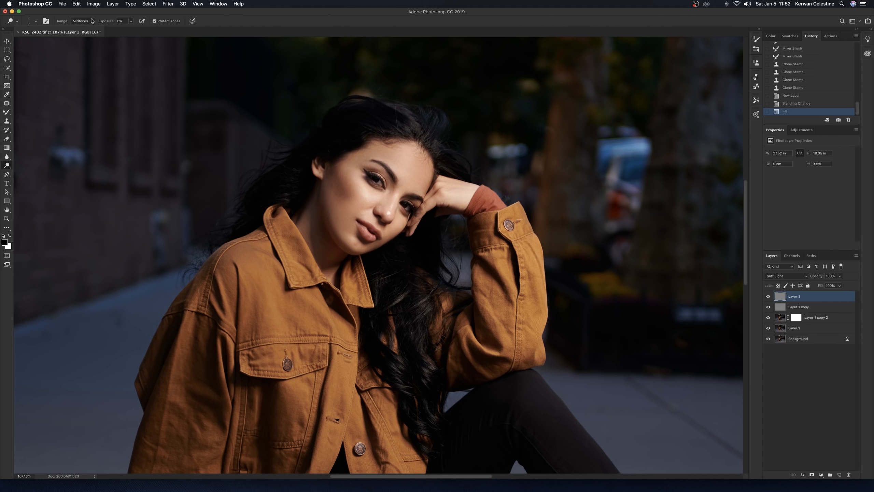
{"action": "left_click_drag", "start_coordinate": [106, 22], "coordinate": [105, 23]}
{"action": "left_click_drag", "start_coordinate": [365, 199], "coordinate": [369, 203]}
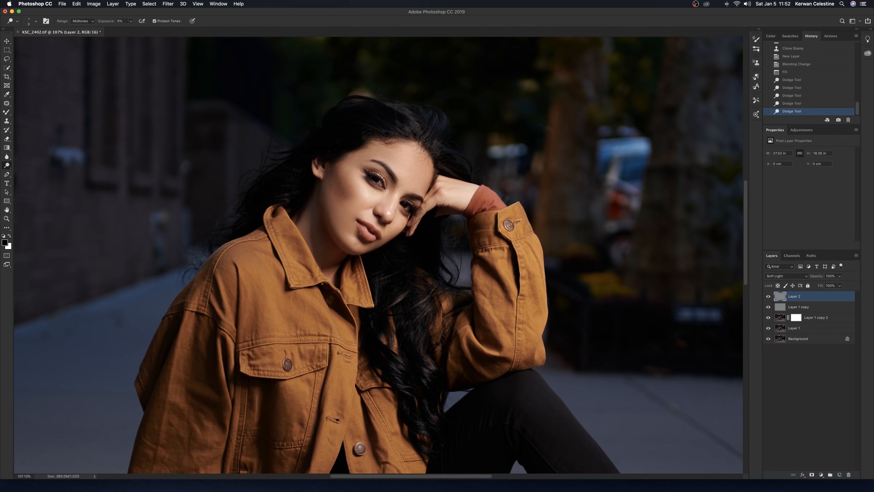
{"action": "left_click_drag", "start_coordinate": [361, 234], "coordinate": [364, 236]}
{"action": "left_click", "coordinate": [363, 235], "text": "alt"}
{"action": "left_click", "coordinate": [364, 235], "text": "alt"}
{"action": "left_click", "coordinate": [363, 236], "text": "alt"}
{"action": "left_click", "coordinate": [363, 236], "text": "alt"}
{"action": "left_click", "coordinate": [363, 236], "text": "alt"}
{"action": "left_click", "coordinate": [363, 235]}
{"action": "left_click", "coordinate": [363, 235]}
{"action": "left_click", "coordinate": [363, 235]}
{"action": "left_click", "coordinate": [363, 236], "text": "alt"}
{"action": "left_click", "coordinate": [363, 236], "text": "alt"}
{"action": "left_click", "coordinate": [364, 235], "text": "alt"}
{"action": "left_click", "coordinate": [363, 236], "text": "alt"}
{"action": "left_click", "coordinate": [363, 235]}
{"action": "left_click", "coordinate": [363, 236]}
{"action": "left_click", "coordinate": [364, 235], "text": "alt"}
{"action": "left_click", "coordinate": [364, 235], "text": "alt"}
{"action": "left_click", "coordinate": [363, 236]}
{"action": "left_click", "coordinate": [362, 235]}
{"action": "left_click", "coordinate": [361, 235], "text": "alt"}
{"action": "left_click", "coordinate": [361, 235], "text": "alt"}
{"action": "left_click", "coordinate": [360, 234], "text": "alt"}
{"action": "left_click", "coordinate": [361, 235], "text": "alt"}
{"action": "left_click", "coordinate": [359, 232], "text": "alt"}
{"action": "left_click", "coordinate": [362, 235], "text": "alt"}
{"action": "left_click", "coordinate": [361, 234], "text": "alt"}
{"action": "left_click", "coordinate": [360, 233], "text": "alt"}
{"action": "left_click", "coordinate": [358, 234], "text": "alt"}
{"action": "left_click", "coordinate": [361, 236]}
{"action": "left_click", "coordinate": [362, 237]}
{"action": "left_click", "coordinate": [361, 238], "text": "alt"}
{"action": "left_click", "coordinate": [362, 239], "text": "alt"}
{"action": "left_click", "coordinate": [361, 238], "text": "alt"}
{"action": "left_click", "coordinate": [362, 238], "text": "alt"}
Compare the face with Layer 2 hidden and shown to check the dodging and burning.
{"action": "left_click", "coordinate": [768, 296]}
{"action": "left_click", "coordinate": [769, 296]}
{"action": "left_click", "coordinate": [768, 296]}
{"action": "left_click", "coordinate": [768, 296]}
Dodge and burn further small tonal transitions on and beside the lips on Layer 2.
{"action": "left_click_drag", "start_coordinate": [370, 238], "coordinate": [372, 239]}
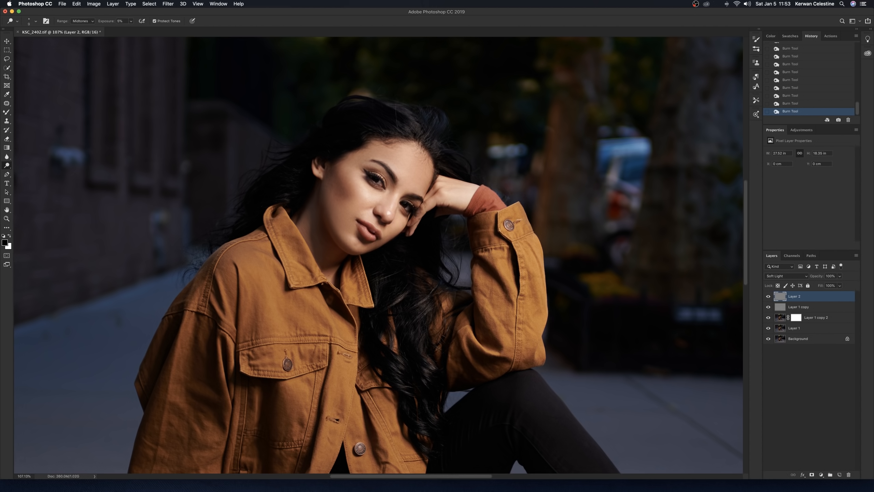
{"action": "left_click_drag", "start_coordinate": [375, 231], "coordinate": [378, 235]}
{"action": "left_click_drag", "start_coordinate": [372, 228], "coordinate": [374, 230]}
{"action": "left_click", "coordinate": [372, 230]}
{"action": "left_click", "coordinate": [369, 229]}
{"action": "left_click", "coordinate": [371, 228]}
{"action": "left_click", "coordinate": [371, 229], "text": "alt"}
{"action": "left_click", "coordinate": [370, 229], "text": "alt"}
{"action": "left_click", "coordinate": [370, 228], "text": "alt"}
{"action": "left_click", "coordinate": [371, 228], "text": "alt"}
{"action": "left_click", "coordinate": [371, 228], "text": "alt"}
{"action": "left_click", "coordinate": [363, 241], "text": "alt"}
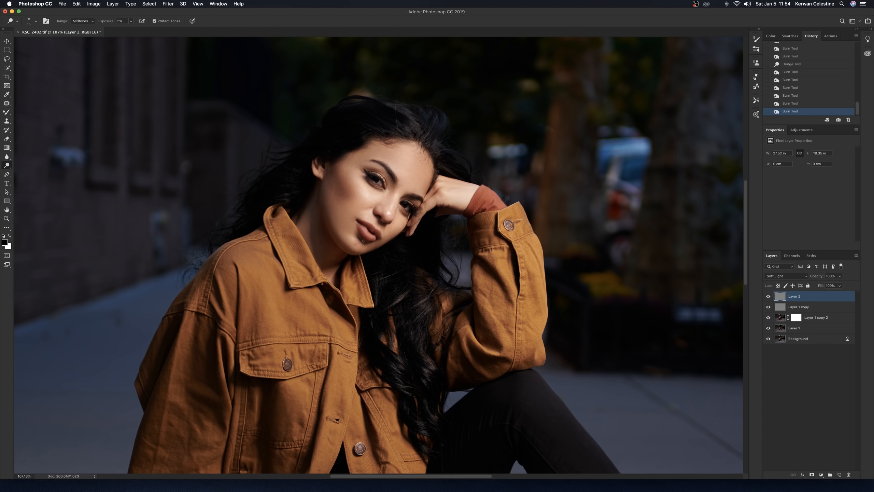
Set the Dodge tool's range to Highlights and brighten the highlights around the lips.
{"action": "left_click", "coordinate": [75, 23]}
{"action": "left_click", "coordinate": [77, 28]}
{"action": "left_click", "coordinate": [368, 231]}
{"action": "left_click_drag", "start_coordinate": [367, 231], "coordinate": [373, 235]}
{"action": "left_click", "coordinate": [379, 253]}
Fit the whole photo in view and compare it with Layer 2 hidden and shown.
{"action": "key", "text": "super+0"}
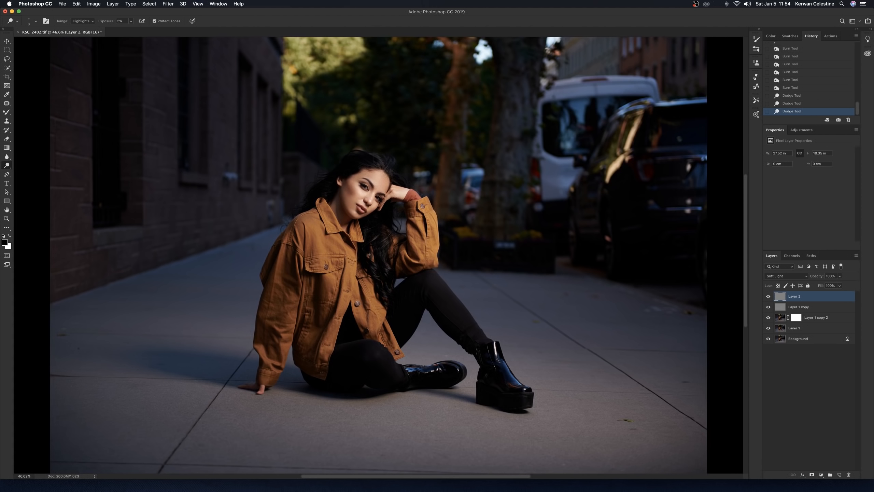
{"action": "left_click", "coordinate": [769, 297]}
{"action": "left_click", "coordinate": [769, 297]}
{"action": "left_click", "coordinate": [769, 297]}
{"action": "left_click", "coordinate": [770, 297]}
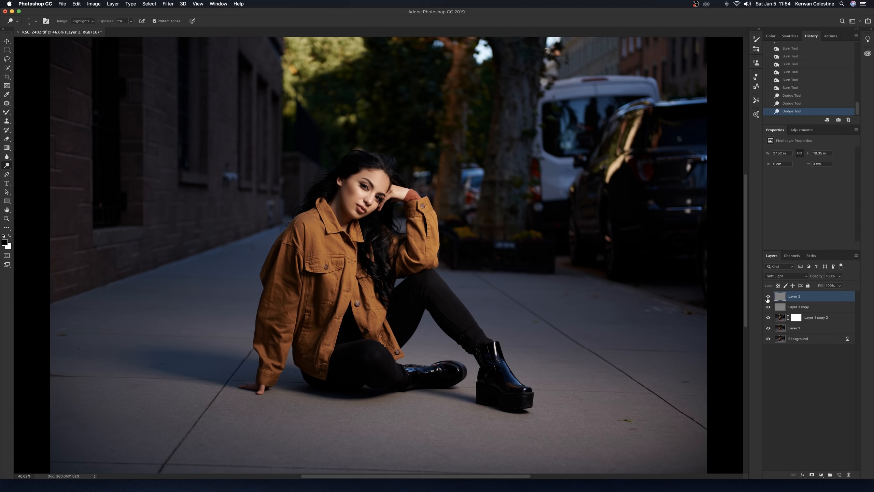
Set the Dodge tool's range back to Midtones and burn and dodge spots on the lower face.
{"action": "left_click", "coordinate": [82, 22]}
{"action": "left_click", "coordinate": [81, 13]}
{"action": "left_click", "coordinate": [366, 202], "text": "alt"}
{"action": "left_click", "coordinate": [366, 202], "text": "alt"}
{"action": "left_click", "coordinate": [365, 201]}
{"action": "left_click", "coordinate": [365, 201], "text": "alt"}
{"action": "left_click", "coordinate": [365, 201], "text": "alt"}
{"action": "left_click", "coordinate": [365, 202], "text": "alt"}
{"action": "left_click", "coordinate": [365, 202]}
{"action": "left_click", "coordinate": [365, 201]}
Even out the skin tones around the mouth on Layer 2 with alternating small burn and dodge strokes.
{"action": "scroll", "coordinate": [365, 202], "scroll_direction": "up", "scroll_amount": 5}
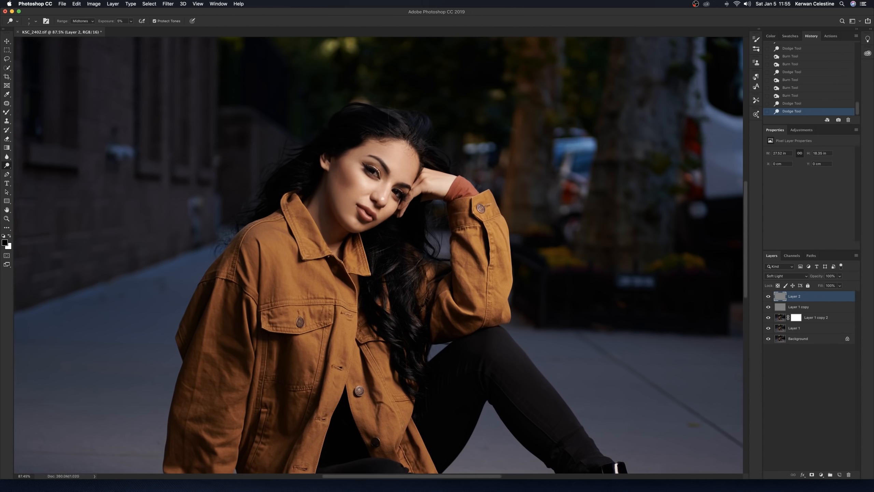
{"action": "left_click", "coordinate": [365, 202], "text": "alt"}
{"action": "left_click", "coordinate": [365, 202]}
{"action": "left_click", "coordinate": [366, 202]}
{"action": "left_click", "coordinate": [357, 206], "text": "alt"}
{"action": "left_click", "coordinate": [356, 210], "text": "alt"}
{"action": "left_click", "coordinate": [357, 208], "text": "alt"}
{"action": "left_click", "coordinate": [364, 206]}
{"action": "left_click", "coordinate": [363, 207]}
{"action": "left_click", "coordinate": [364, 206]}
{"action": "left_click", "coordinate": [364, 207], "text": "alt"}
{"action": "left_click", "coordinate": [363, 207]}
{"action": "left_click", "coordinate": [364, 207]}
{"action": "left_click", "coordinate": [364, 208], "text": "alt"}
{"action": "left_click", "coordinate": [364, 208], "text": "alt"}
{"action": "left_click", "coordinate": [364, 208], "text": "alt"}
{"action": "left_click", "coordinate": [364, 207]}
{"action": "left_click", "coordinate": [364, 208], "text": "alt"}
{"action": "left_click", "coordinate": [364, 207]}
{"action": "left_click", "coordinate": [364, 207], "text": "alt"}
{"action": "left_click", "coordinate": [364, 207], "text": "alt"}
Dodge and burn uneven tones along the chin, and burn two spots on the upper cheek.
{"action": "left_click", "coordinate": [360, 230], "text": "alt"}
{"action": "left_click", "coordinate": [362, 230]}
{"action": "left_click", "coordinate": [362, 228]}
{"action": "left_click", "coordinate": [362, 227], "text": "alt"}
{"action": "left_click", "coordinate": [362, 227], "text": "alt"}
{"action": "left_click", "coordinate": [362, 230], "text": "alt"}
{"action": "left_click", "coordinate": [362, 229], "text": "alt"}
{"action": "left_click", "coordinate": [362, 229], "text": "alt"}
{"action": "left_click", "coordinate": [362, 229]}
{"action": "left_click", "coordinate": [362, 229], "text": "alt"}
{"action": "left_click", "coordinate": [361, 229]}
{"action": "left_click", "coordinate": [362, 229], "text": "alt"}
{"action": "left_click", "coordinate": [361, 230]}
{"action": "left_click", "coordinate": [336, 176], "text": "alt"}
{"action": "left_click", "coordinate": [336, 175], "text": "alt"}
Burn and dodge the lips on Layer 2 to refine their shadows and highlights.
{"action": "left_click", "coordinate": [367, 210], "text": "alt"}
{"action": "left_click", "coordinate": [367, 210], "text": "alt"}
{"action": "left_click", "coordinate": [368, 210], "text": "alt"}
{"action": "left_click", "coordinate": [367, 210], "text": "alt"}
{"action": "left_click", "coordinate": [367, 210]}
{"action": "left_click", "coordinate": [367, 210]}
{"action": "left_click", "coordinate": [367, 210]}
{"action": "left_click", "coordinate": [367, 210]}
{"action": "left_click", "coordinate": [368, 210]}
{"action": "left_click", "coordinate": [368, 210]}
Compare the whole photo without and with Layer 2 to judge the refined dodging and burning.
{"action": "key", "text": "super+0"}
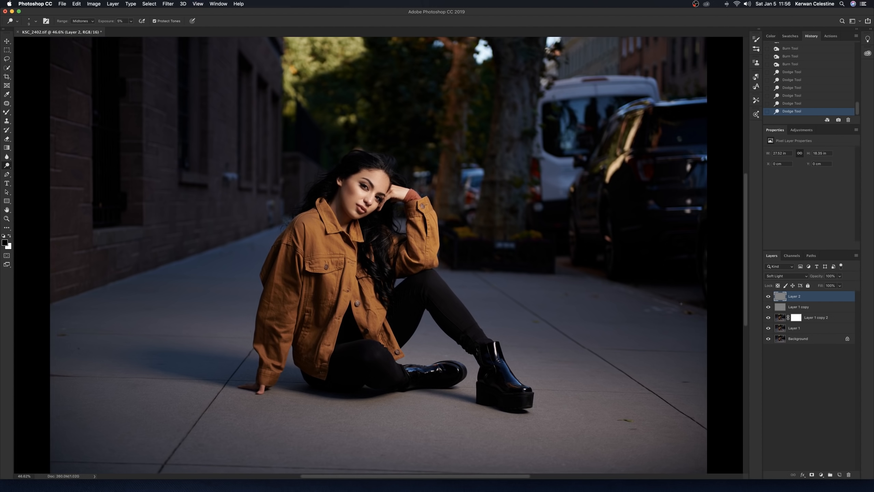
{"action": "left_click", "coordinate": [769, 298]}
{"action": "left_click", "coordinate": [768, 297]}
{"action": "left_click", "coordinate": [769, 297]}
{"action": "left_click", "coordinate": [769, 296]}
Enlarge the brush and burn the outer edges of the face on Layer 2 to deepen the contours.
{"action": "key", "text": "bracketright"}
{"action": "key", "text": "bracketright"}
{"action": "key", "text": "bracketright"}
{"action": "key", "text": "bracketright"}
{"action": "key", "text": "bracketright"}
{"action": "key", "text": "bracketright"}
{"action": "key", "text": "bracketright"}
{"action": "key", "text": "bracketright"}
{"action": "left_click", "coordinate": [344, 173], "text": "alt"}
{"action": "left_click", "coordinate": [340, 190], "text": "alt"}
{"action": "left_click", "coordinate": [384, 180], "text": "alt"}
{"action": "mouse_move", "coordinate": [383, 169]}
{"action": "left_mouse_down"}
{"action": "mouse_move", "coordinate": [348, 176]}
{"action": "mouse_move", "coordinate": [383, 167]}
{"action": "left_mouse_up"}
Check the contouring on the whole photo with Layer 2 hidden and shown.
{"action": "left_click", "coordinate": [768, 296]}
{"action": "left_click", "coordinate": [769, 296]}
{"action": "left_click", "coordinate": [769, 296]}
{"action": "left_click", "coordinate": [769, 297]}
Create a new layer above Layer 2 and set up the Brush tool with white as the foreground colour.
{"action": "left_click", "coordinate": [839, 475]}
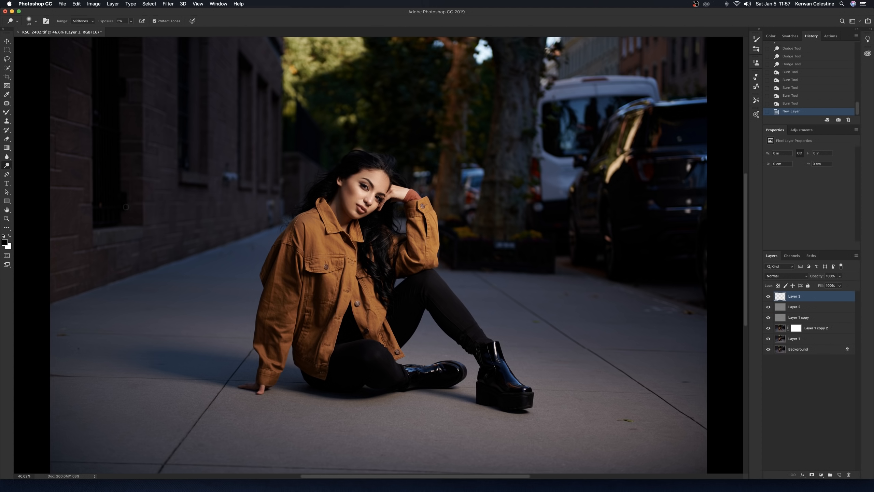
{"action": "left_click", "coordinate": [7, 114]}
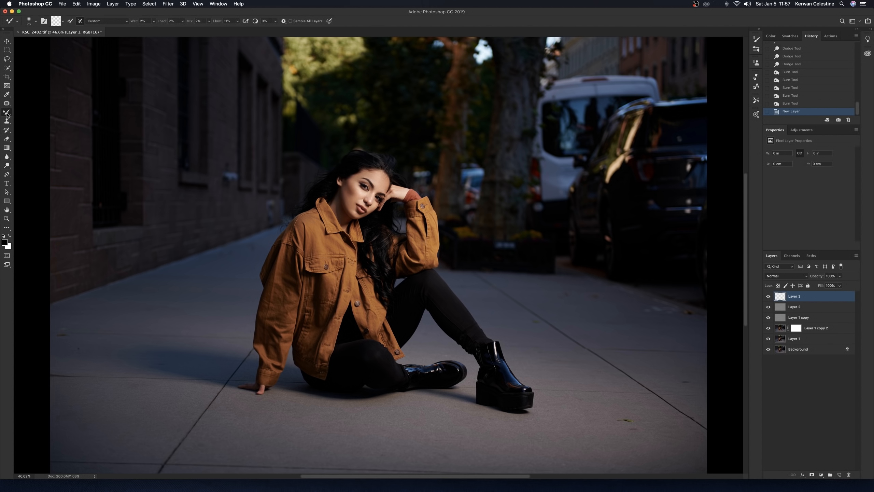
{"action": "right_click", "coordinate": [7, 114]}
{"action": "left_click", "coordinate": [33, 119]}
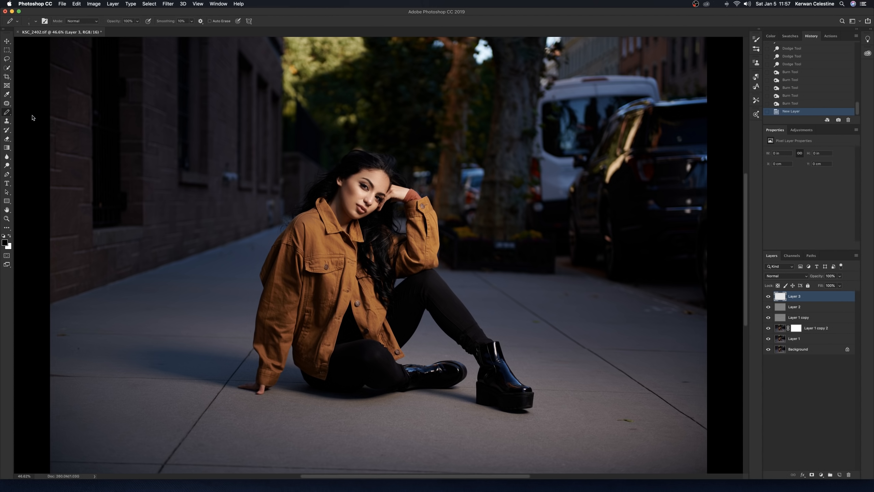
{"action": "right_click", "coordinate": [4, 114]}
{"action": "left_click", "coordinate": [23, 112]}
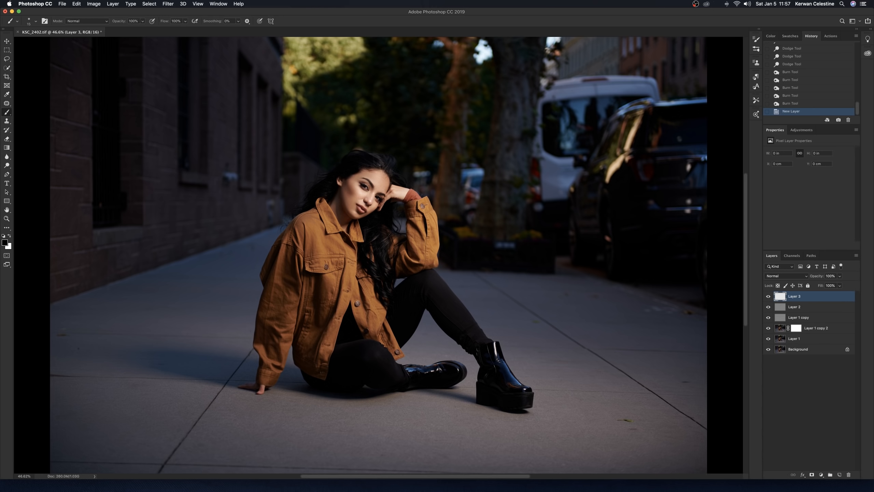
{"action": "scroll", "coordinate": [368, 171], "scroll_direction": "up", "scroll_amount": 10}
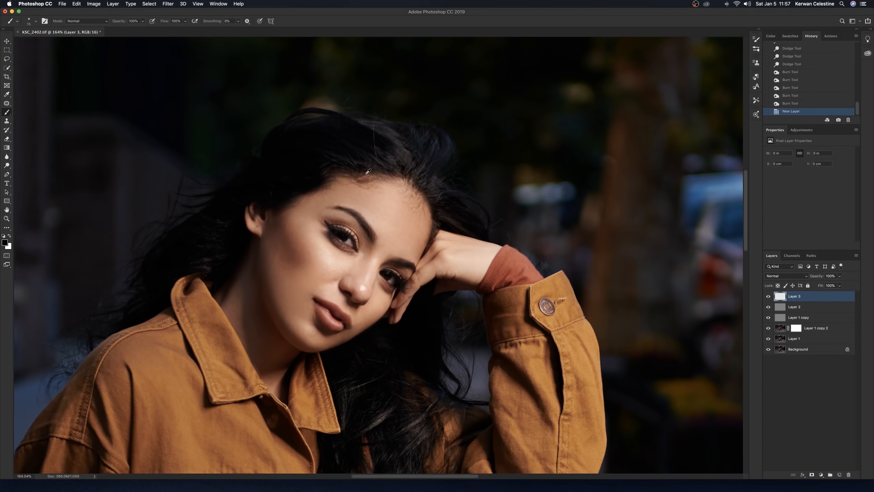
{"action": "scroll", "coordinate": [368, 171], "scroll_direction": "up", "scroll_amount": 5}
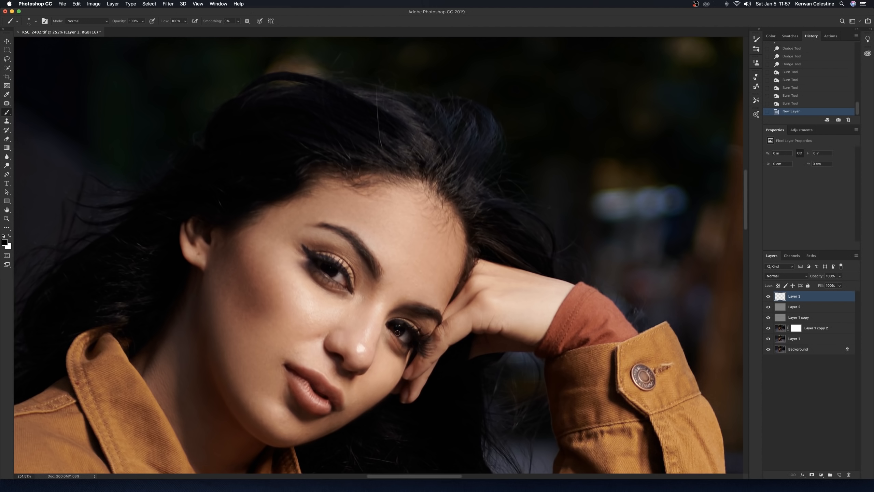
{"action": "key", "text": "x"}
Try painting white catchlight dots freehand in both pupils on Layer 3 and check them on the whole photo.
{"action": "left_click", "coordinate": [331, 266]}
{"action": "key", "text": "super+z"}
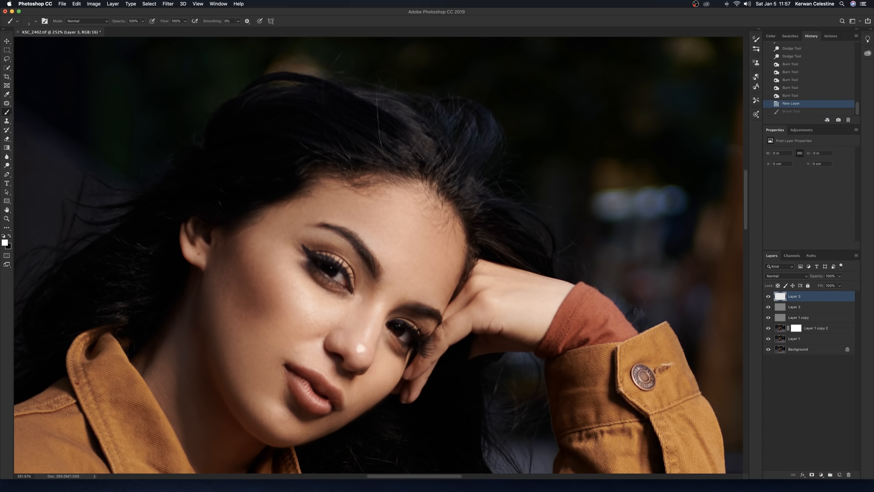
{"action": "key", "text": "super+shift+z"}
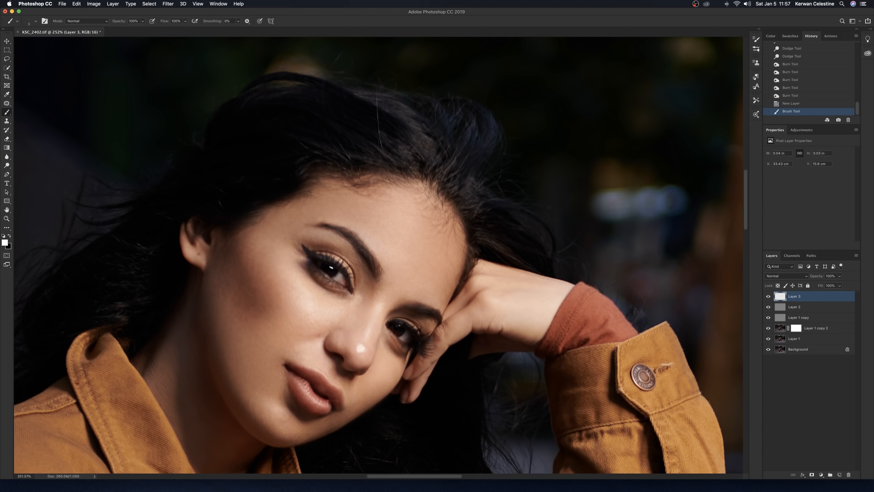
{"action": "key", "text": "super+z"}
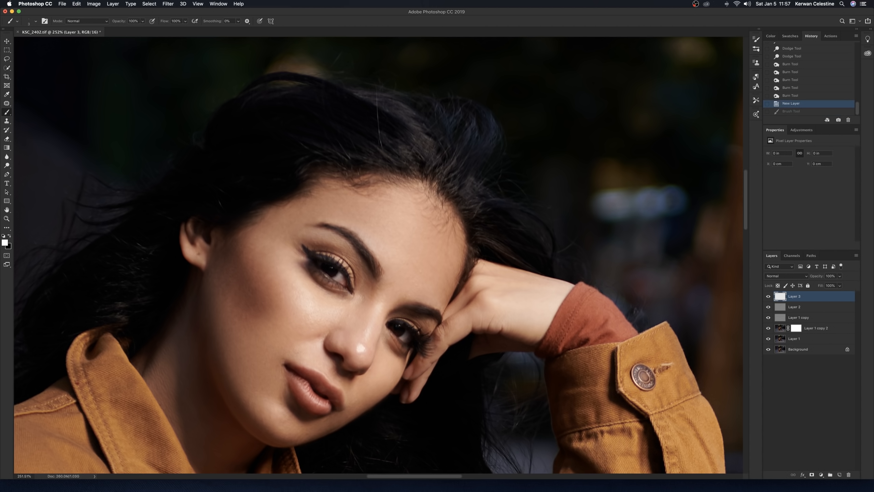
{"action": "key", "text": "super+shift+z"}
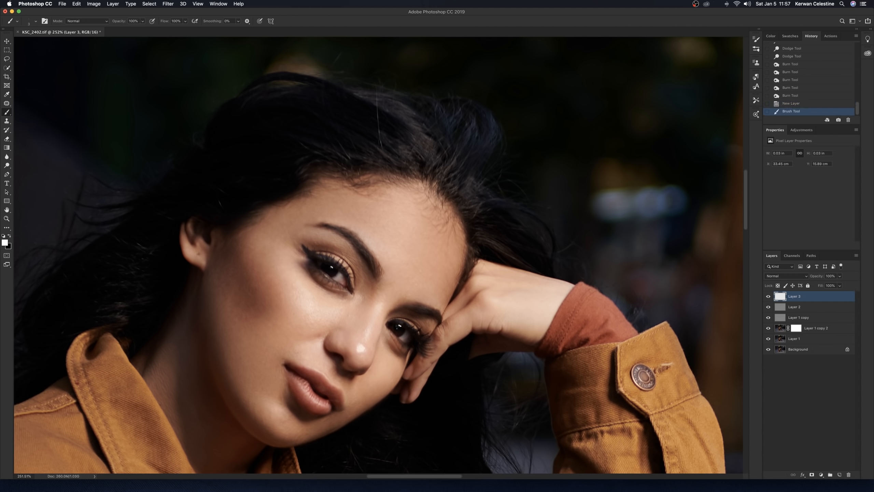
{"action": "left_click", "coordinate": [400, 326]}
{"action": "key", "text": "super+0"}
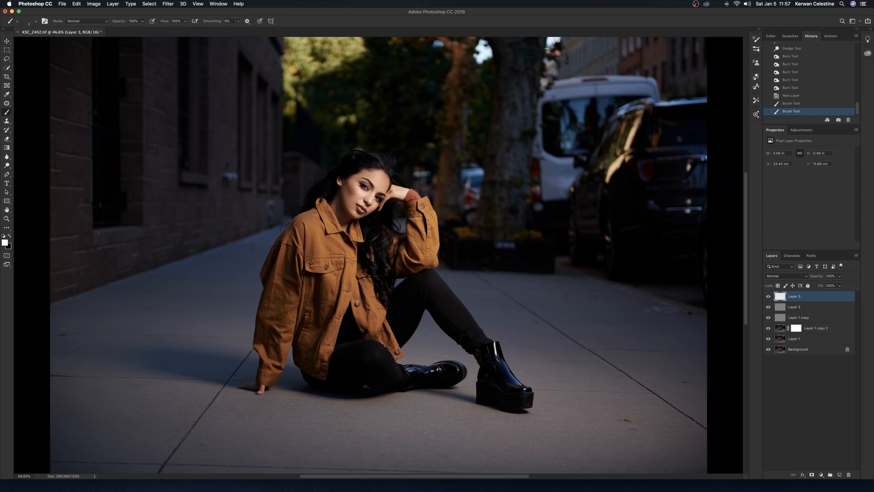
Try adding more white to the catchlight in the eye farther from the hand, and undo all brush strokes on Layer 3.
{"action": "scroll", "coordinate": [353, 158], "scroll_direction": "up", "scroll_amount": 5}
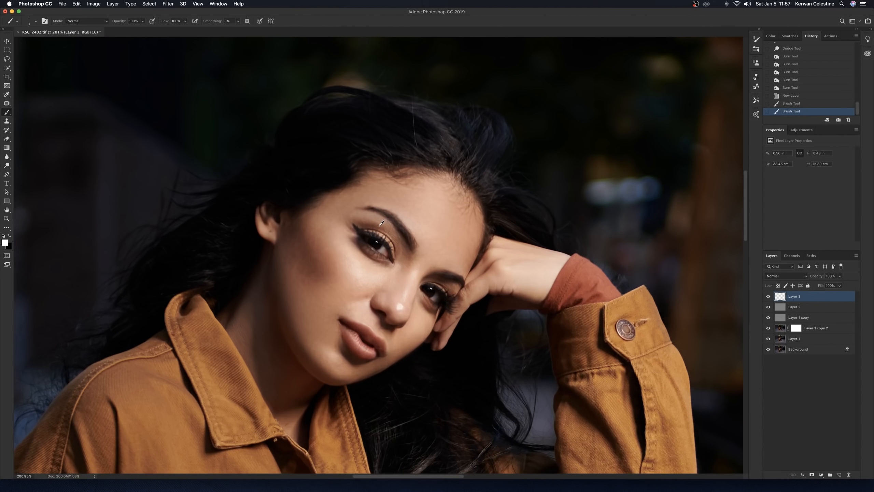
{"action": "scroll", "coordinate": [382, 223], "scroll_direction": "up", "scroll_amount": 1}
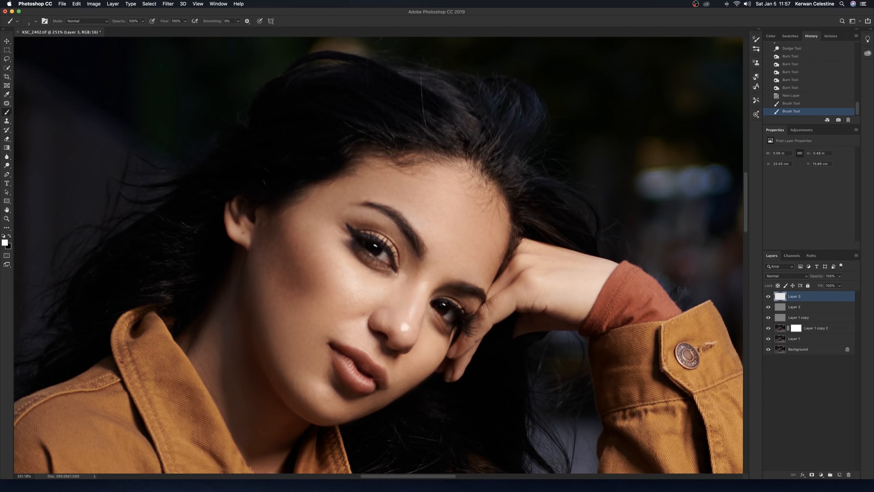
{"action": "left_click", "coordinate": [375, 245]}
{"action": "left_click", "coordinate": [376, 246]}
{"action": "key", "text": "super+alt+z"}
{"action": "key", "text": "super+alt+z"}
{"action": "key", "text": "super+alt+z"}
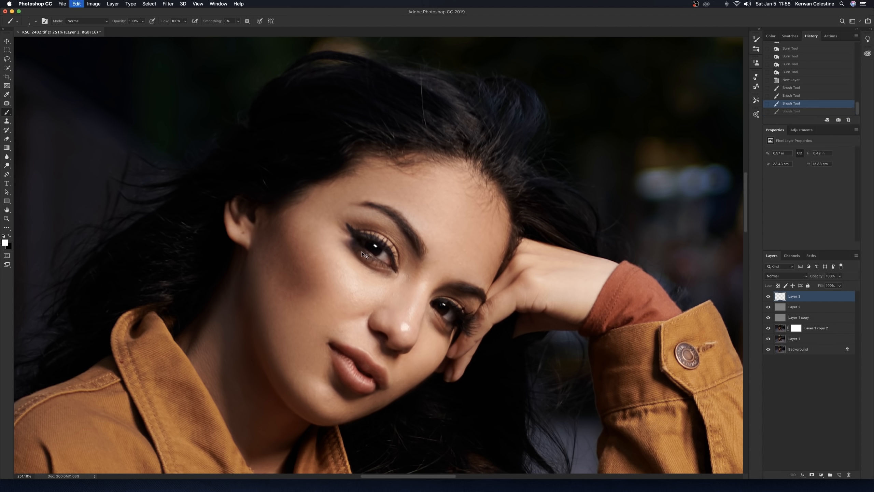
{"action": "key", "text": "super+alt+z"}
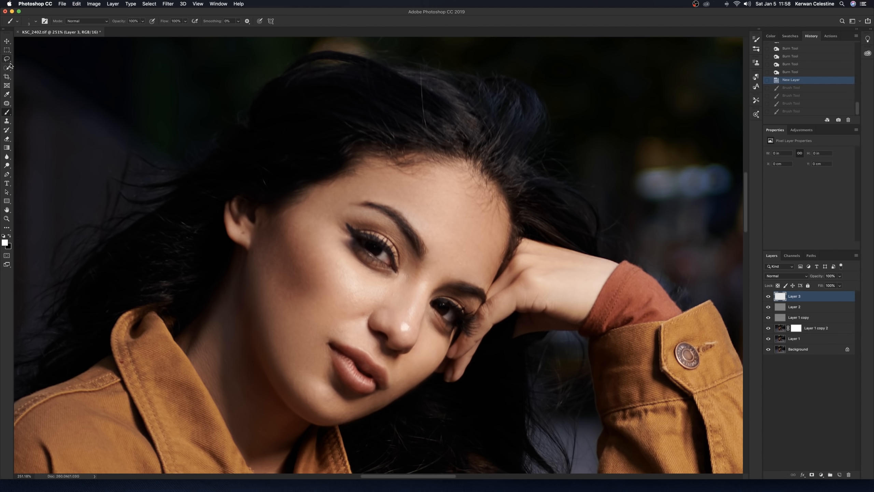
Draw a small round selection with the Elliptical Marquee over the pupil of the eye farther from the hand.
{"action": "left_click", "coordinate": [7, 51]}
{"action": "right_click", "coordinate": [6, 51]}
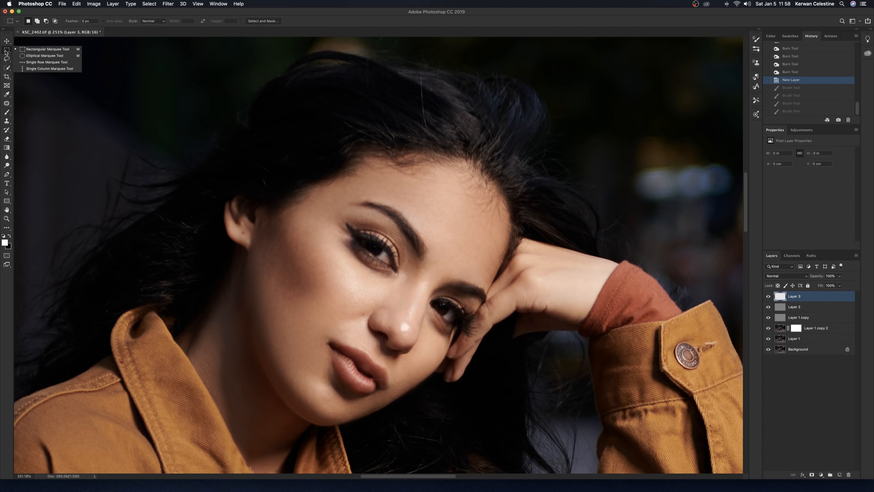
{"action": "left_click", "coordinate": [30, 57]}
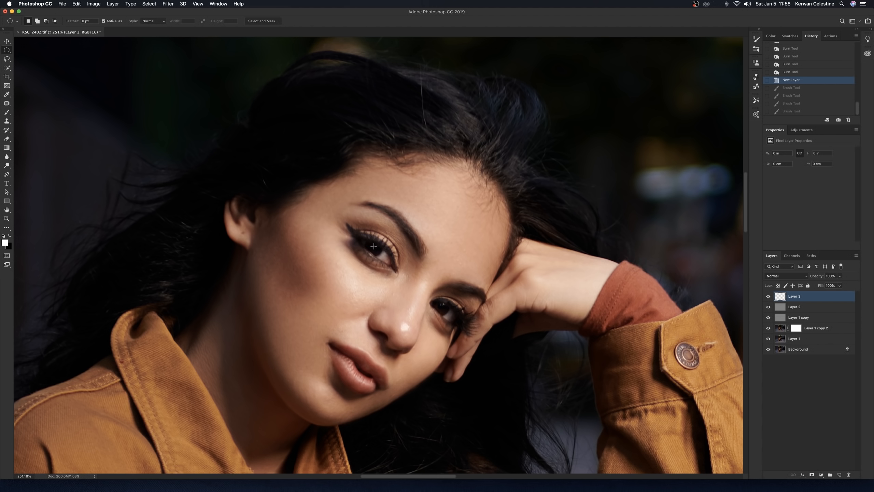
{"action": "left_click_drag", "start_coordinate": [373, 245], "coordinate": [377, 248]}
{"action": "left_click_drag", "start_coordinate": [377, 247], "coordinate": [378, 248]}
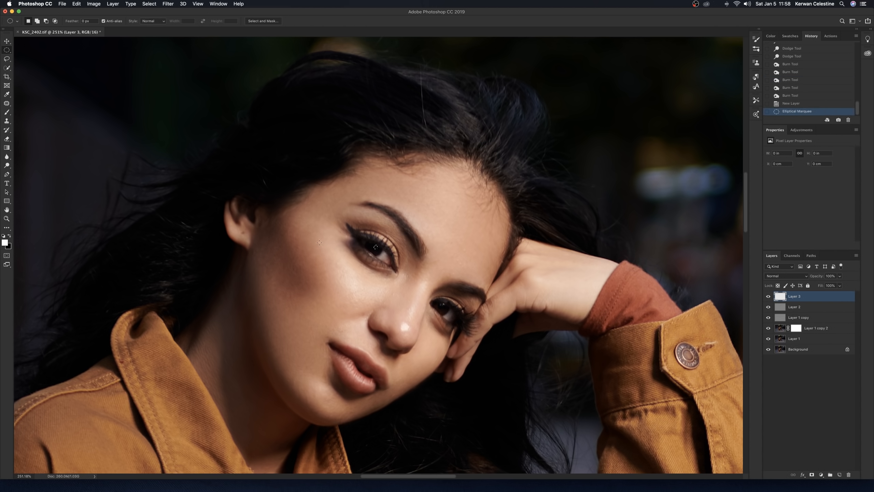
Fill the round selection on Layer 3 with white using the Brush tool and deselect it.
{"action": "left_click", "coordinate": [7, 112]}
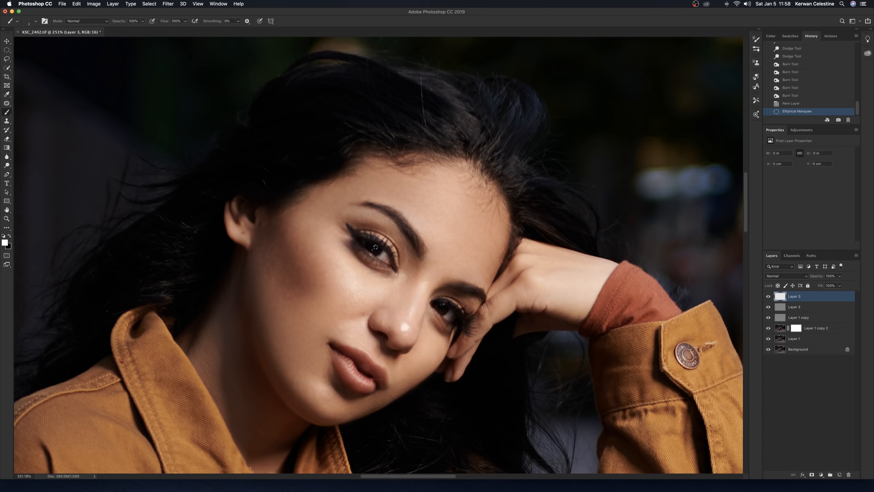
{"action": "scroll", "coordinate": [375, 248], "scroll_direction": "up", "scroll_amount": 10}
{"action": "scroll", "coordinate": [375, 249], "scroll_direction": "down", "scroll_amount": 10}
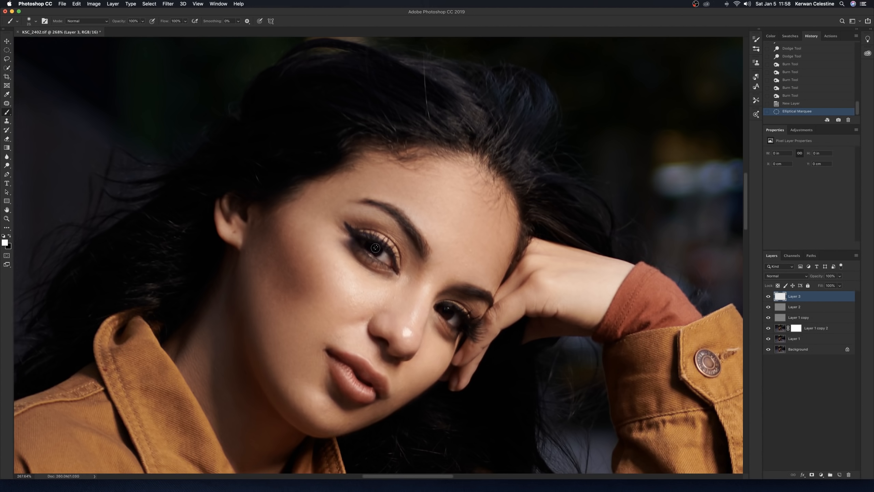
{"action": "left_click", "coordinate": [375, 247]}
{"action": "key", "text": "ctrl+d"}
Make a matching small round selection on the pupil beside the hand, paint it white and deselect.
{"action": "left_click", "coordinate": [7, 51]}
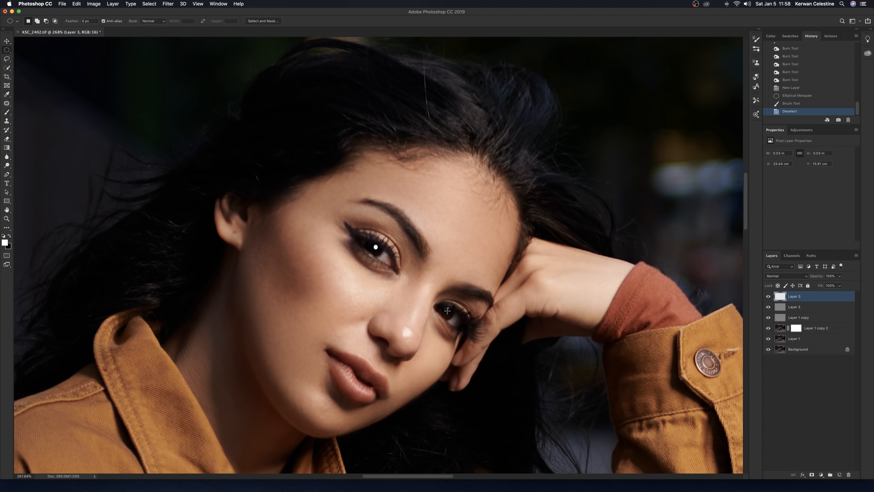
{"action": "left_click_drag", "start_coordinate": [448, 310], "coordinate": [449, 313]}
{"action": "key", "text": "space"}
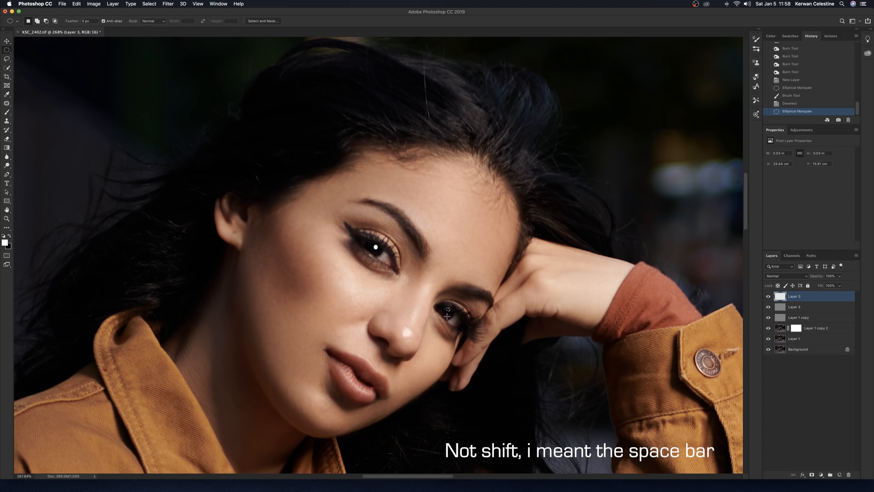
{"action": "key", "text": "b"}
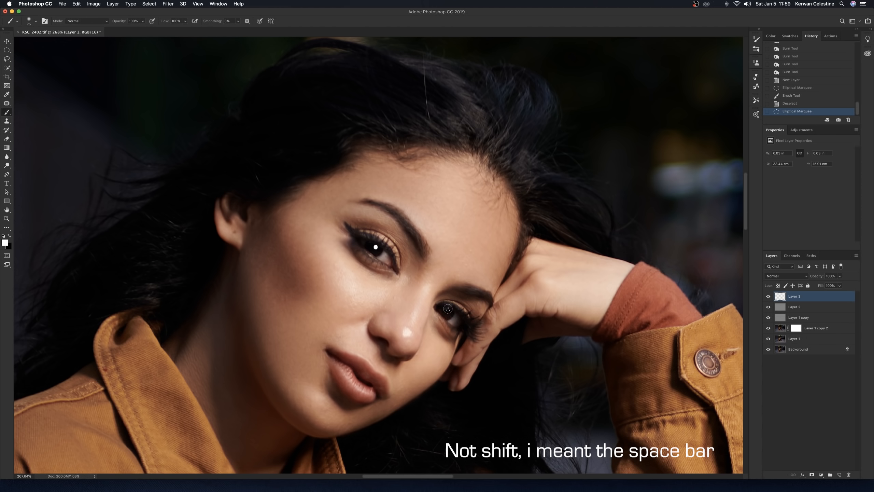
{"action": "left_click_drag", "start_coordinate": [448, 309], "coordinate": [447, 310]}
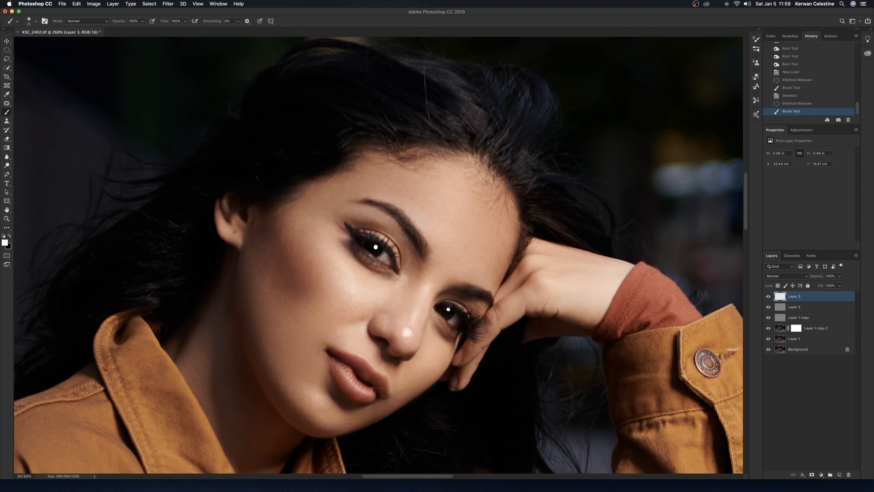
{"action": "key", "text": "super+d"}
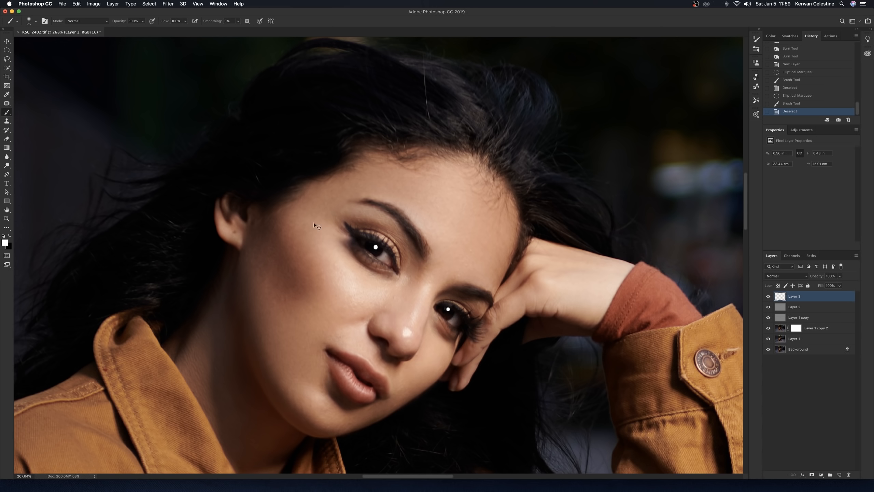
Set Layer 3's blend mode to Screen and reduce its opacity to 40% to soften the catchlights.
{"action": "key", "text": "super+0"}
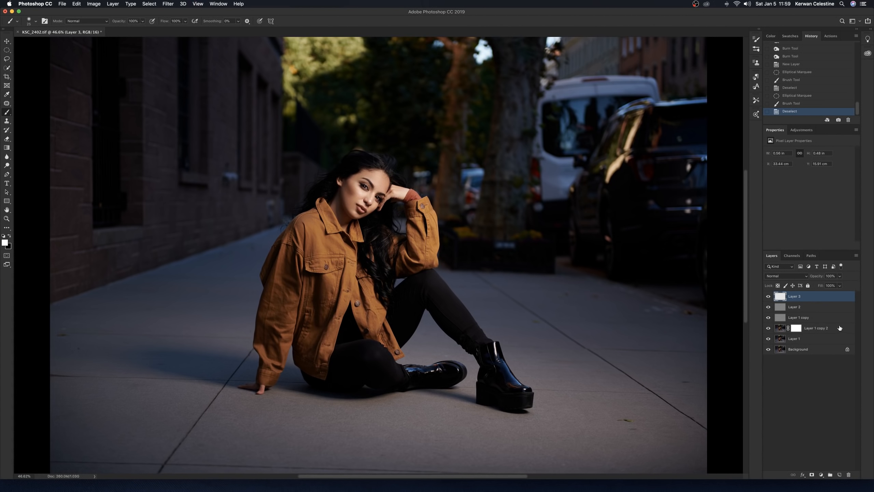
{"action": "left_click_drag", "start_coordinate": [839, 275], "coordinate": [822, 286]}
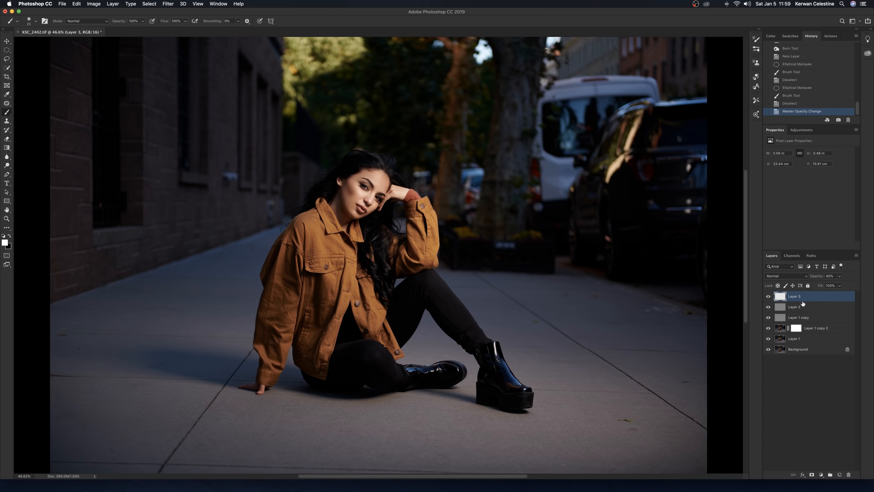
{"action": "left_click", "coordinate": [777, 278]}
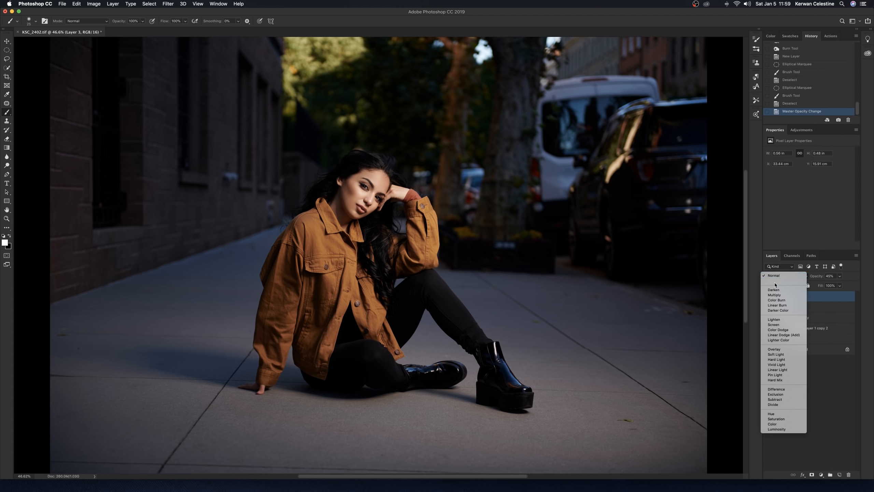
{"action": "left_click", "coordinate": [773, 324]}
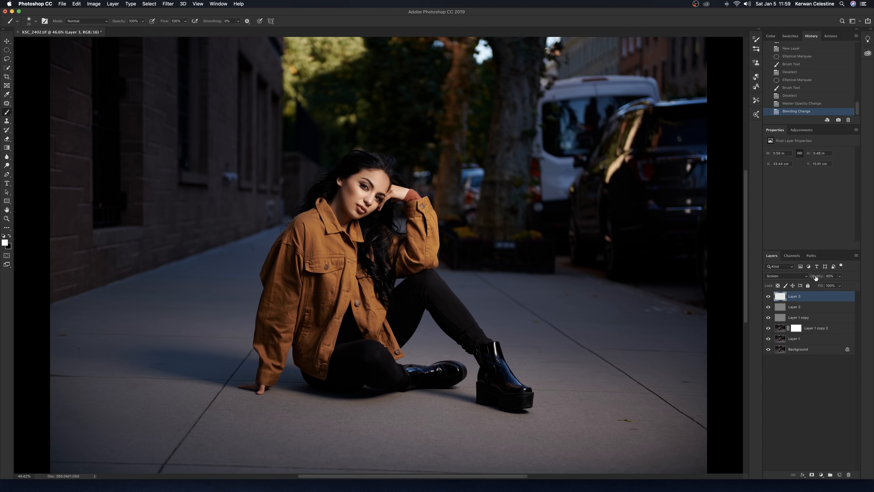
{"action": "left_click_drag", "start_coordinate": [817, 279], "coordinate": [814, 278]}
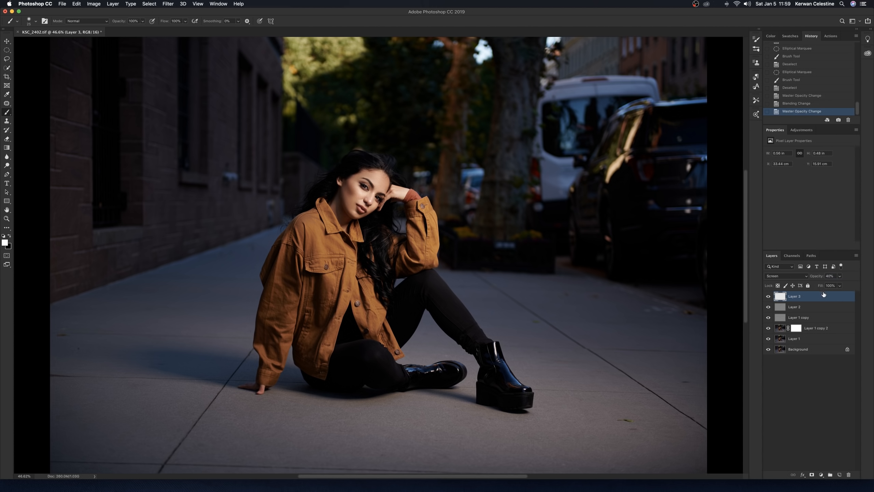
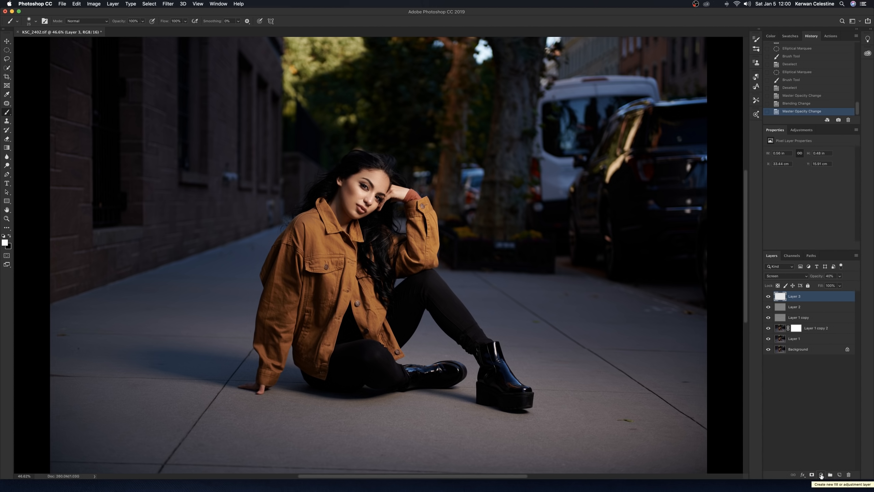
Add a Selective Color adjustment layer above Layer 3 and set Yellow to -10% in the Blacks.
{"action": "left_click", "coordinate": [820, 475]}
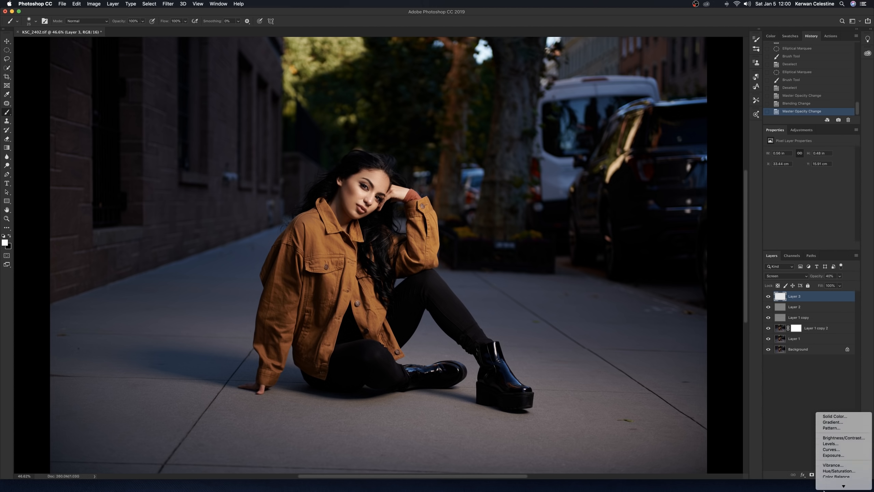
{"action": "left_click", "coordinate": [828, 486]}
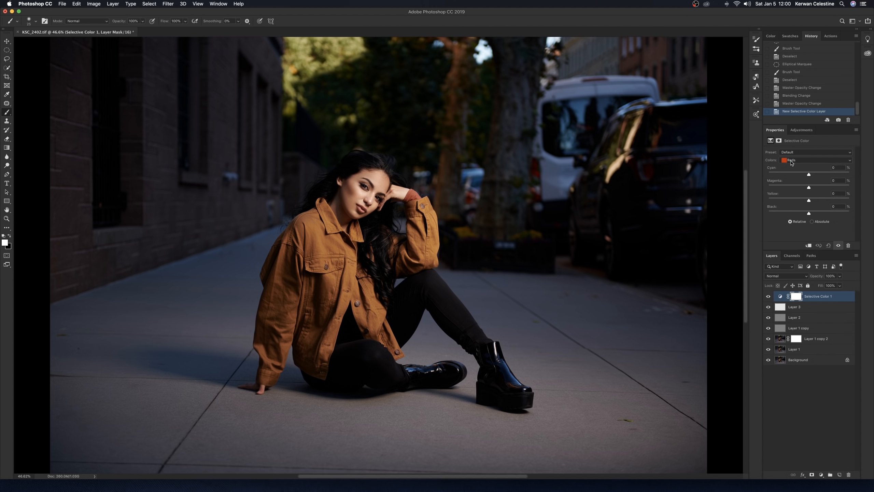
{"action": "left_click", "coordinate": [792, 162]}
{"action": "left_click", "coordinate": [786, 202]}
{"action": "left_click_drag", "start_coordinate": [808, 202], "coordinate": [806, 202]}
{"action": "left_click_drag", "start_coordinate": [805, 202], "coordinate": [805, 202]}
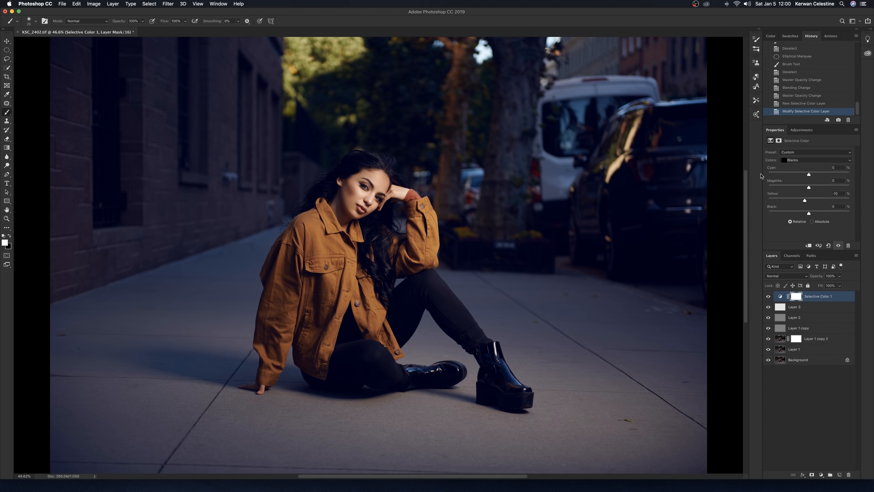
Add a second Selective Color layer and set its Yellows to Cyan -80%, Magenta +30% and Yellow +55%.
{"action": "left_click", "coordinate": [821, 475]}
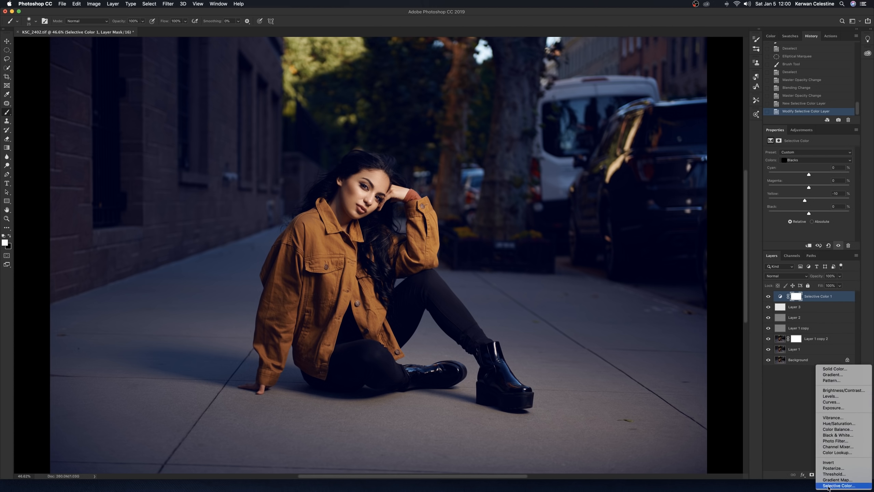
{"action": "left_click", "coordinate": [829, 486]}
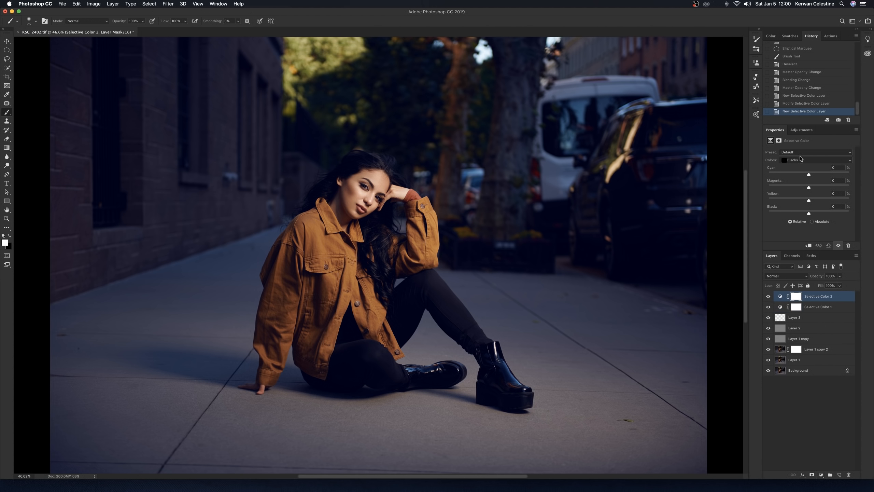
{"action": "left_click", "coordinate": [801, 159]}
{"action": "left_click", "coordinate": [792, 123]}
{"action": "left_click_drag", "start_coordinate": [809, 174], "coordinate": [776, 174]}
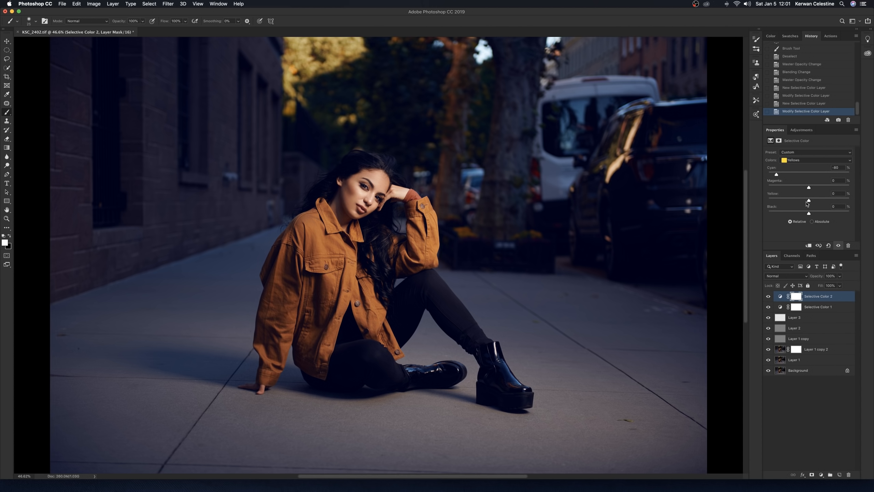
{"action": "left_click_drag", "start_coordinate": [809, 202], "coordinate": [823, 189]}
Set the Greens of Selective Color 2 to Cyan -61%, Magenta -34% and Yellow +69%.
{"action": "left_click", "coordinate": [809, 160]}
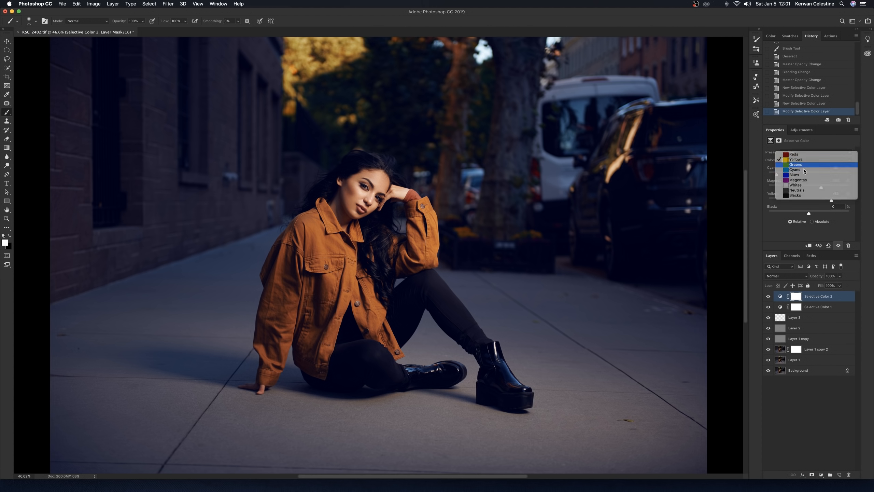
{"action": "left_click", "coordinate": [803, 165]}
{"action": "left_click_drag", "start_coordinate": [809, 175], "coordinate": [785, 173]}
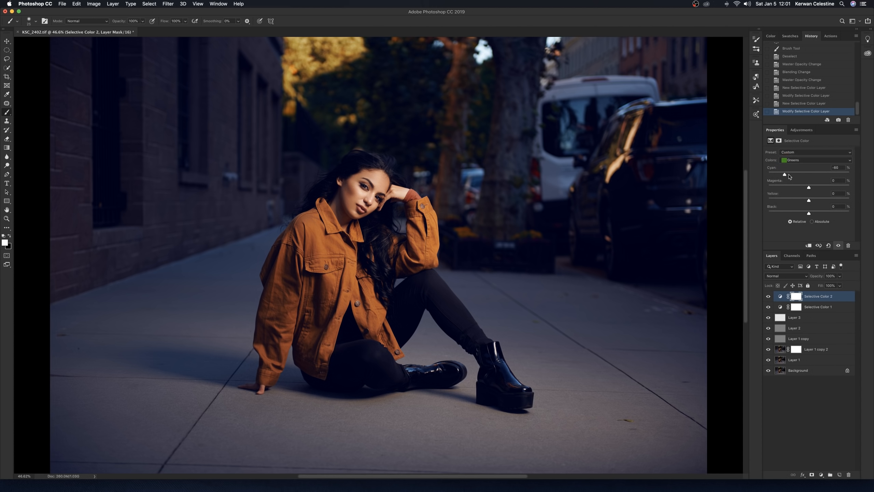
{"action": "left_click_drag", "start_coordinate": [869, 174], "coordinate": [837, 201]}
Add a third Selective Color layer and set its Yellows to Cyan -62%, Magenta +18% and Yellow +34%.
{"action": "left_click", "coordinate": [821, 474]}
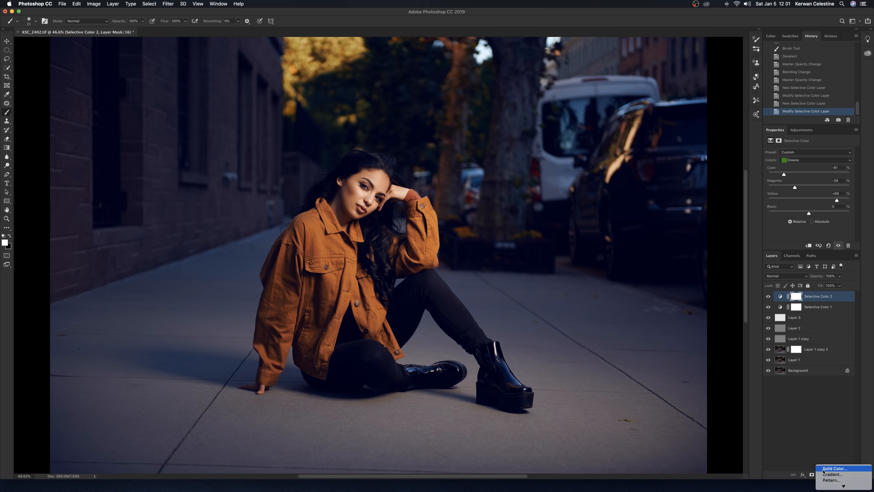
{"action": "left_click", "coordinate": [836, 484]}
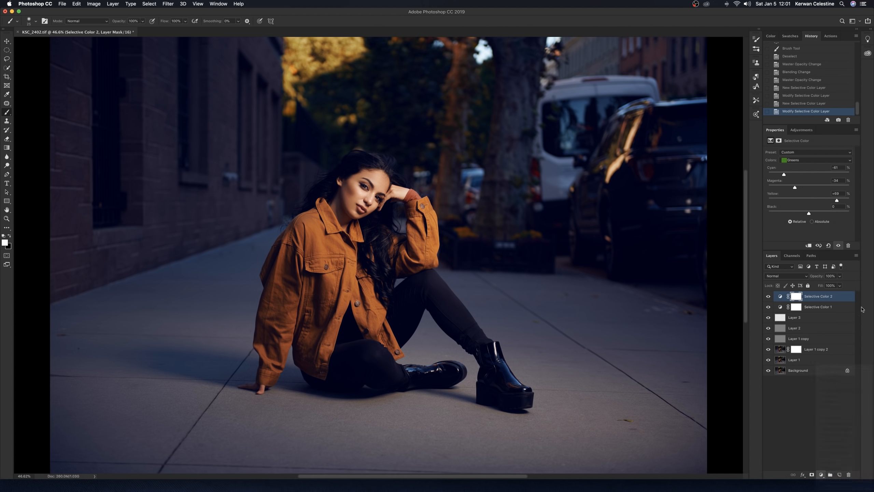
{"action": "left_click", "coordinate": [791, 161]}
{"action": "left_click", "coordinate": [793, 154]}
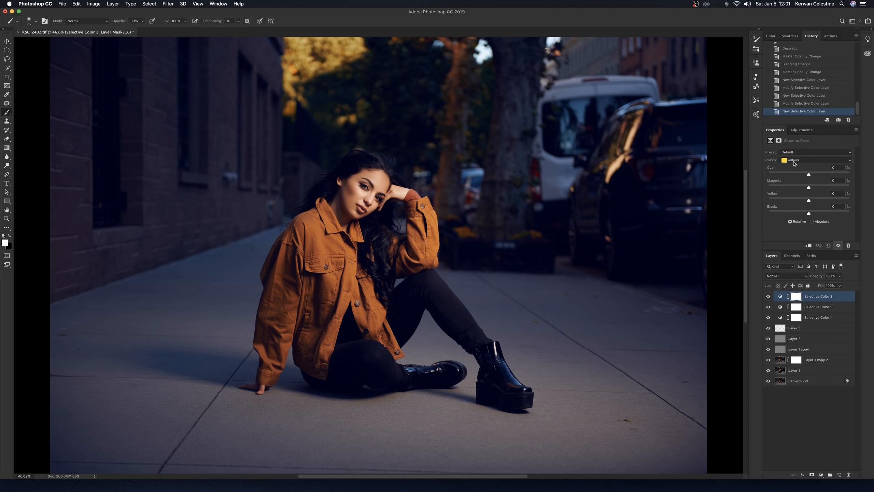
{"action": "left_click_drag", "start_coordinate": [808, 175], "coordinate": [824, 202]}
Check Selective Color 2's settings and set the Greens of Selective Color 3 to Cyan -62%, Magenta +28% and Yellow +36%.
{"action": "left_click", "coordinate": [796, 306]}
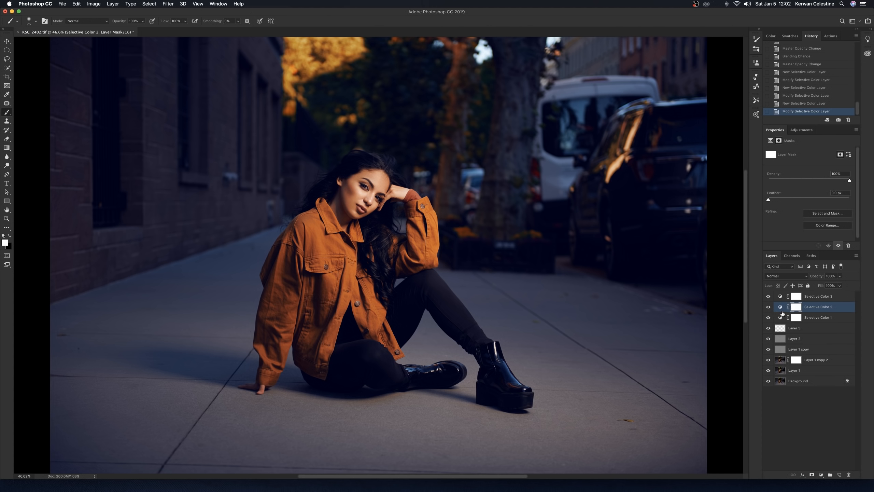
{"action": "left_click", "coordinate": [770, 141]}
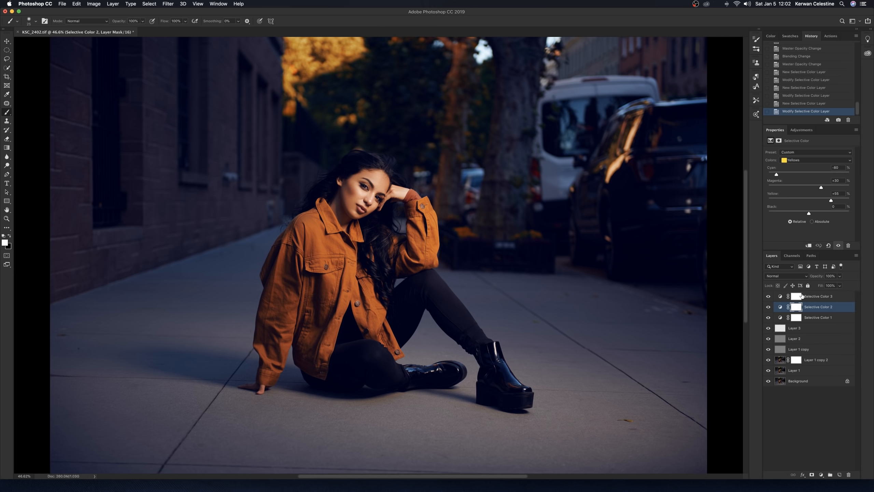
{"action": "left_click", "coordinate": [780, 297]}
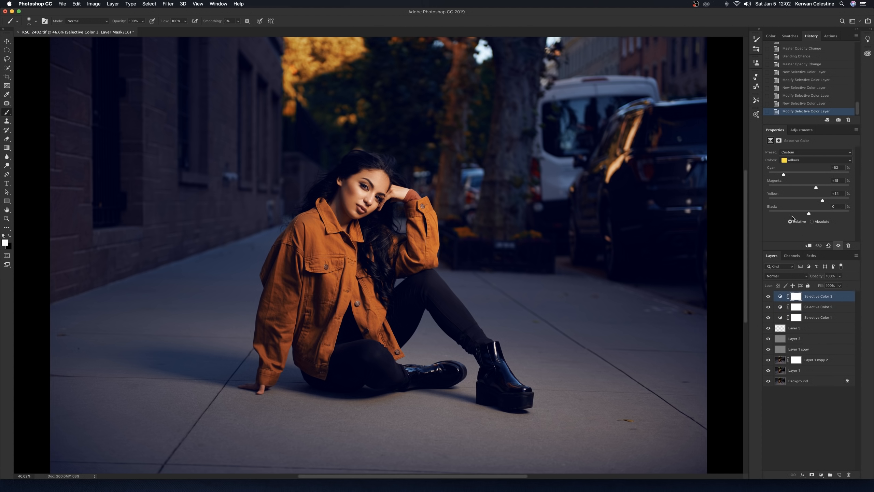
{"action": "left_click", "coordinate": [787, 158]}
{"action": "left_click", "coordinate": [791, 165]}
{"action": "left_click_drag", "start_coordinate": [808, 187], "coordinate": [783, 201]}
{"action": "left_click", "coordinate": [824, 200]}
{"action": "left_click_drag", "start_coordinate": [809, 174], "coordinate": [784, 176]}
On Selective Color 2's layer mask, paint over the woman's face in black with a much larger brush.
{"action": "left_click", "coordinate": [796, 306]}
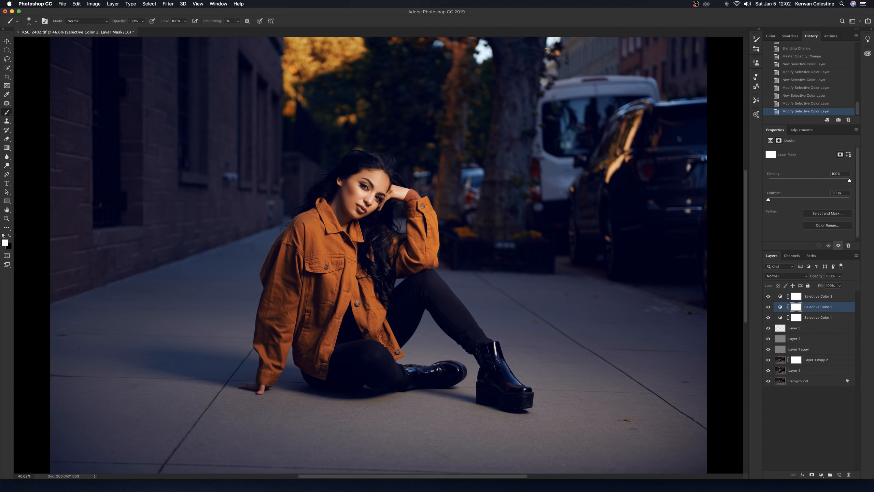
{"action": "key", "text": "bracketright"}
{"action": "key", "text": "bracketright"}
{"action": "key", "text": "bracketright"}
{"action": "key", "text": "bracketright"}
{"action": "key", "text": "bracketright"}
{"action": "key", "text": "bracketright"}
{"action": "key", "text": "bracketright"}
{"action": "key", "text": "bracketright"}
{"action": "key", "text": "bracketright"}
{"action": "key", "text": "bracketright"}
{"action": "key", "text": "bracketright"}
{"action": "key", "text": "bracketright"}
{"action": "key", "text": "bracketright"}
{"action": "key", "text": "bracketright"}
{"action": "key", "text": "bracketright"}
{"action": "key", "text": "x"}
{"action": "left_click_drag", "start_coordinate": [368, 184], "coordinate": [358, 224]}
Mask the woman's jacket, hair and legs out of Selective Color 2 with a bigger black brush, and copy the mask onto Selective Color 3.
{"action": "key", "text": "bracketright"}
{"action": "key", "text": "bracketright"}
{"action": "key", "text": "bracketright"}
{"action": "key", "text": "bracketright"}
{"action": "key", "text": "bracketright"}
{"action": "mouse_move", "coordinate": [412, 336]}
{"action": "left_mouse_down"}
{"action": "mouse_move", "coordinate": [507, 376]}
{"action": "mouse_move", "coordinate": [504, 359]}
{"action": "mouse_move", "coordinate": [465, 362]}
{"action": "left_mouse_up"}
{"action": "mouse_move", "coordinate": [319, 335]}
{"action": "left_mouse_down"}
{"action": "mouse_move", "coordinate": [272, 372]}
{"action": "mouse_move", "coordinate": [273, 332]}
{"action": "left_mouse_up"}
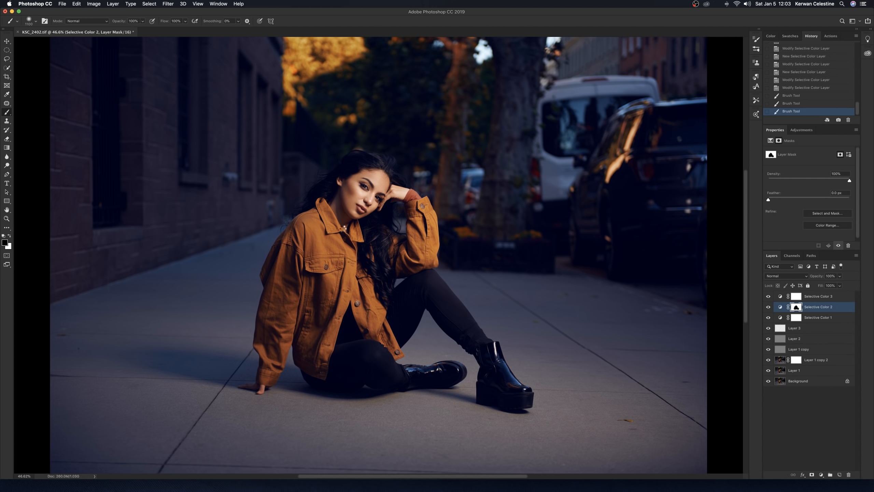
{"action": "left_click_drag", "start_coordinate": [342, 229], "coordinate": [378, 248]}
{"action": "mouse_move", "coordinate": [362, 188]}
{"action": "left_mouse_down"}
{"action": "mouse_move", "coordinate": [365, 198]}
{"action": "mouse_move", "coordinate": [295, 278]}
{"action": "mouse_move", "coordinate": [297, 300]}
{"action": "left_mouse_up"}
{"action": "mouse_move", "coordinate": [317, 354]}
{"action": "left_mouse_down"}
{"action": "mouse_move", "coordinate": [387, 308]}
{"action": "mouse_move", "coordinate": [435, 295]}
{"action": "left_mouse_up"}
{"action": "left_click_drag", "start_coordinate": [796, 307], "coordinate": [796, 296]}
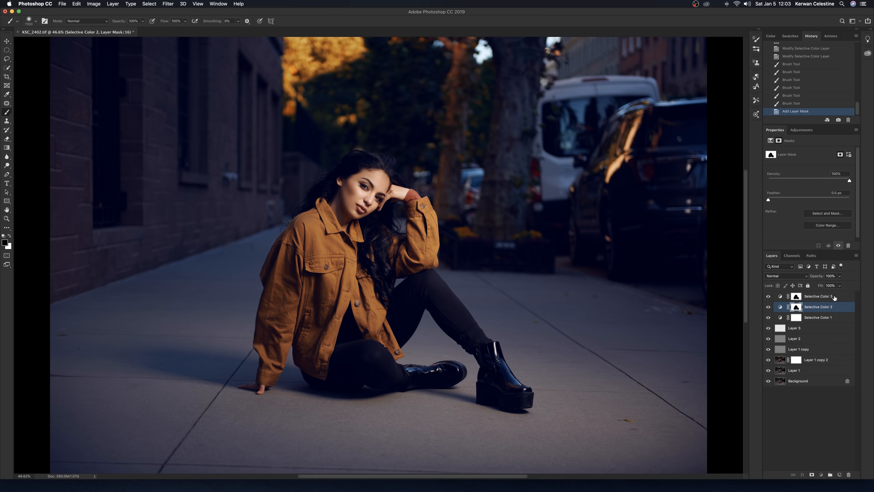
{"action": "left_click", "coordinate": [829, 296]}
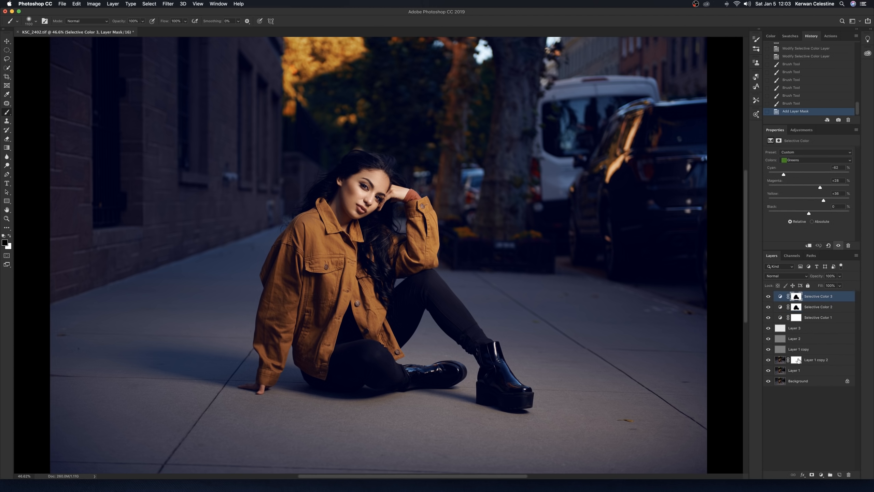
Add a Curves layer that raises the black point, lowers the white point and slightly lowers the shadows in Blue, and compare before and after.
{"action": "left_click", "coordinate": [821, 475]}
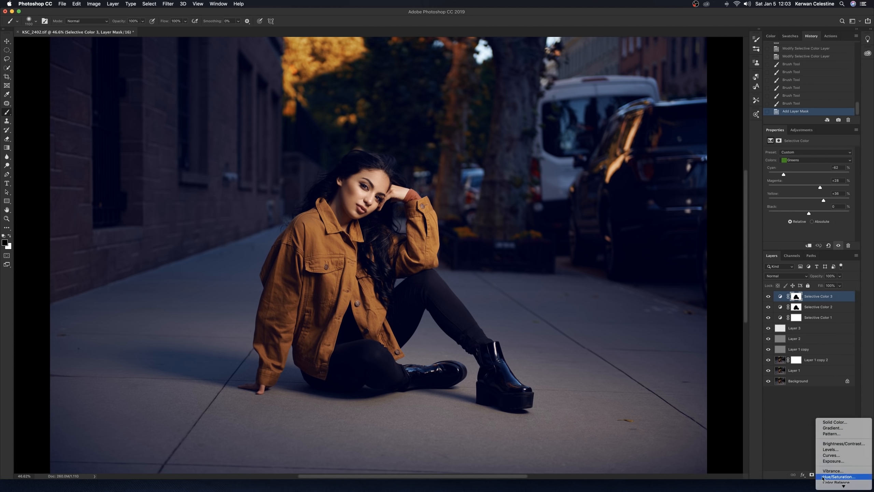
{"action": "left_click", "coordinate": [824, 455]}
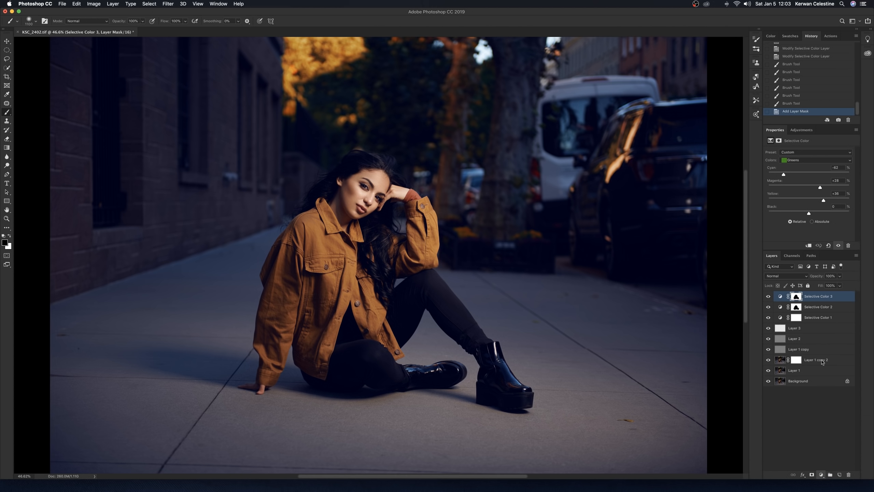
{"action": "left_click", "coordinate": [792, 162]}
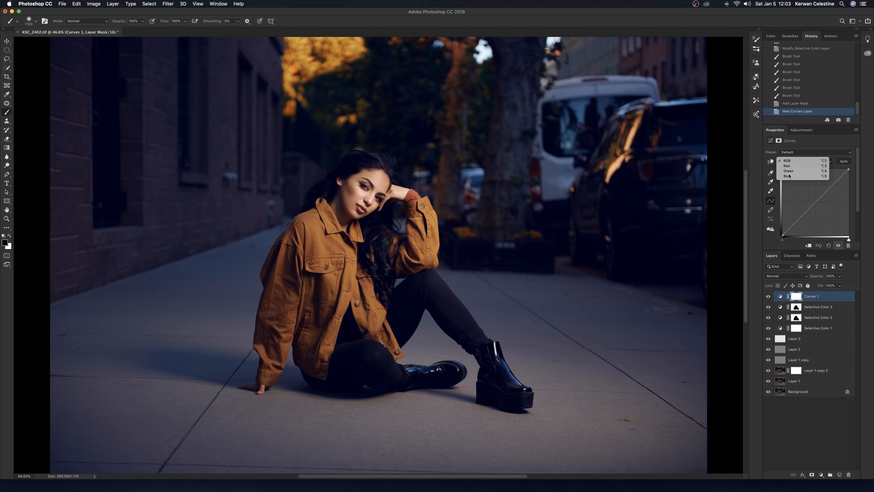
{"action": "left_click", "coordinate": [789, 176]}
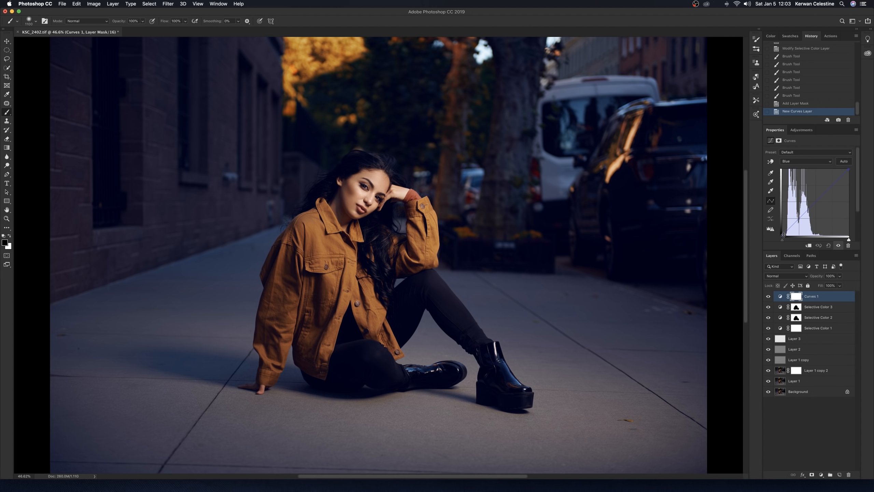
{"action": "left_click_drag", "start_coordinate": [782, 235], "coordinate": [781, 228]}
{"action": "left_click_drag", "start_coordinate": [848, 169], "coordinate": [849, 178]}
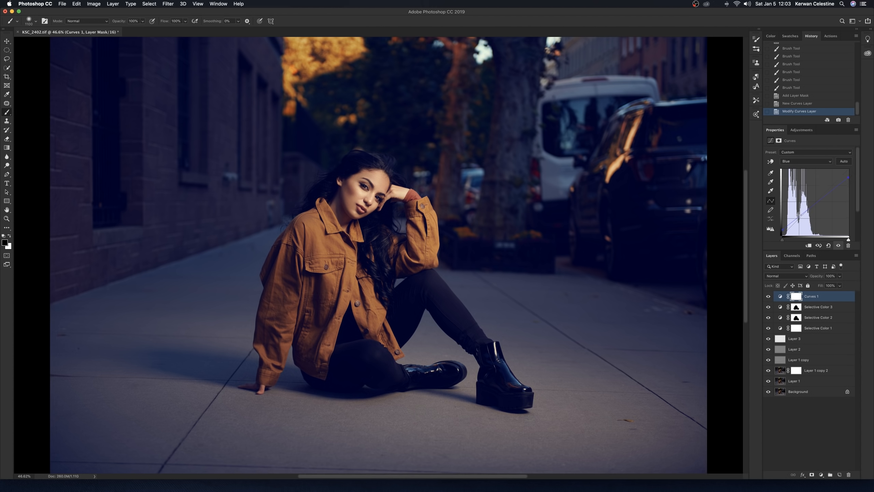
{"action": "left_click_drag", "start_coordinate": [799, 217], "coordinate": [801, 218]}
{"action": "left_click", "coordinate": [769, 296]}
{"action": "left_click", "coordinate": [769, 298]}
Add an Exposure adjustment layer with Offset +0.0042 and reduce its opacity to 50%.
{"action": "left_click", "coordinate": [821, 475]}
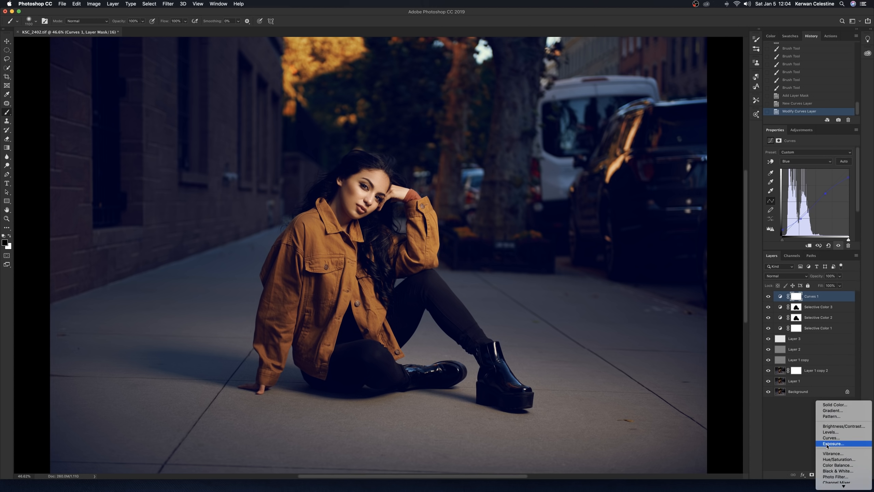
{"action": "left_click", "coordinate": [827, 444]}
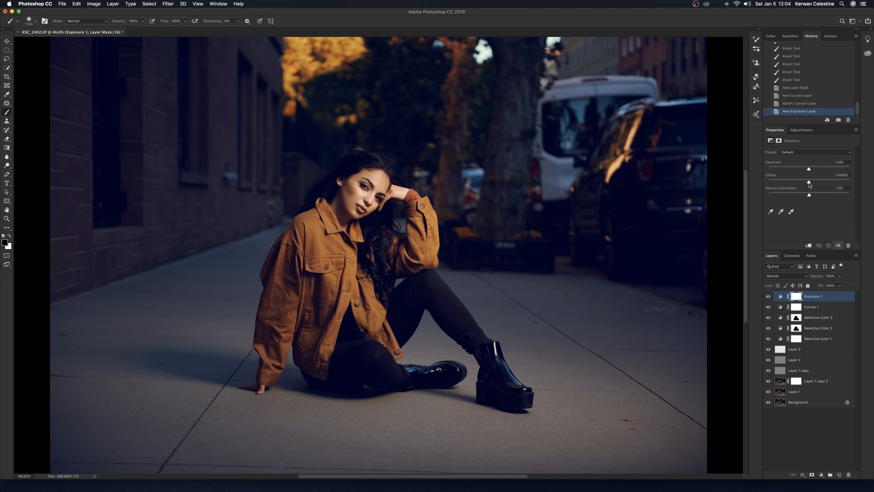
{"action": "left_click_drag", "start_coordinate": [810, 184], "coordinate": [811, 183]}
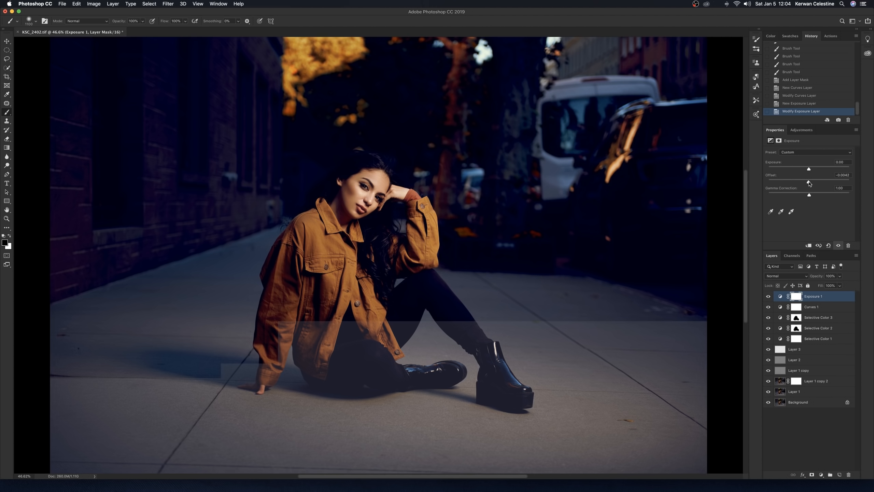
{"action": "left_click_drag", "start_coordinate": [809, 183], "coordinate": [810, 183]}
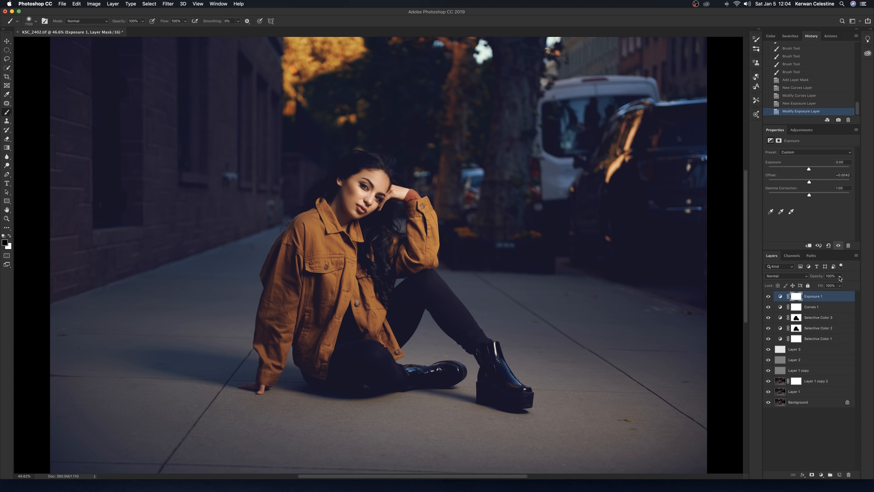
{"action": "left_click_drag", "start_coordinate": [840, 276], "coordinate": [828, 285]}
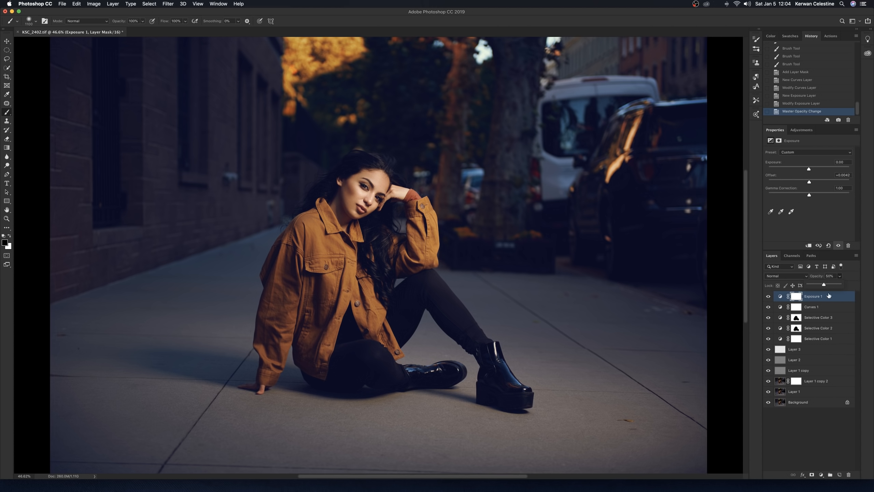
{"action": "left_click", "coordinate": [829, 296]}
{"action": "left_click", "coordinate": [829, 296]}
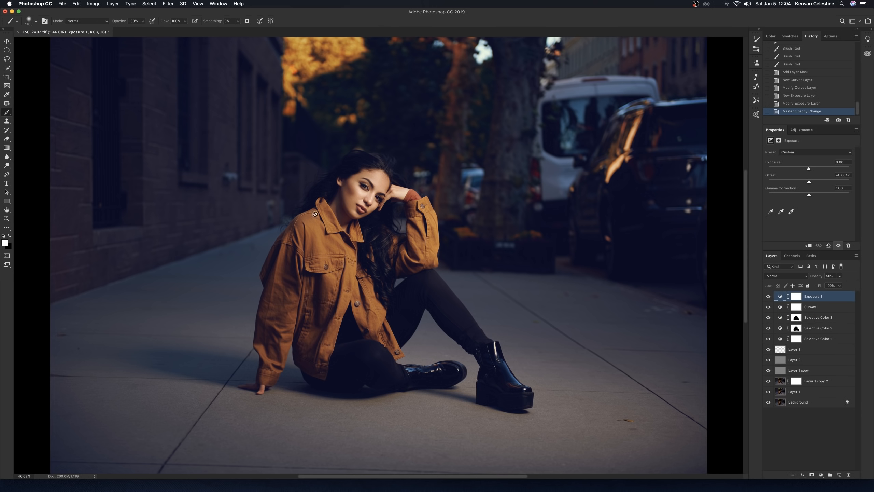
Stamp all visible layers into a new merged layer above Exposure 1.
{"action": "left_click", "coordinate": [825, 407]}
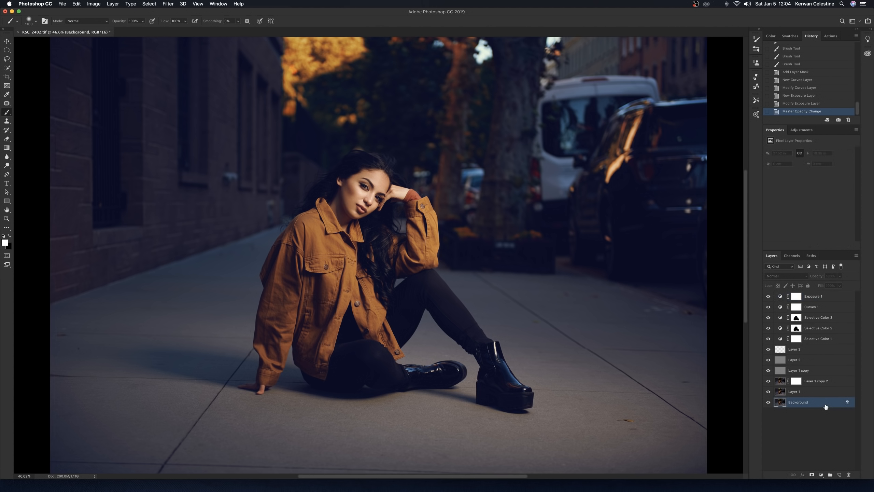
{"action": "left_click", "coordinate": [826, 298]}
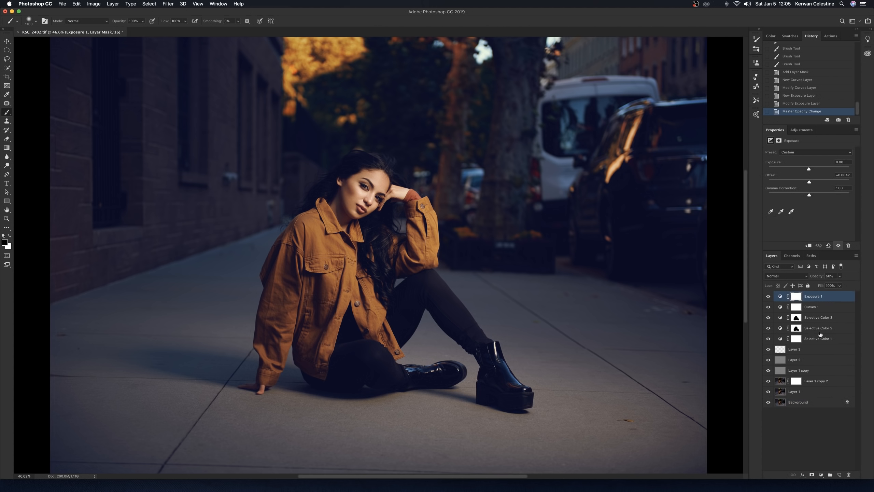
{"action": "left_click_drag", "start_coordinate": [821, 334], "coordinate": [821, 329]}
{"action": "key", "text": "alt+shift+super+e"}
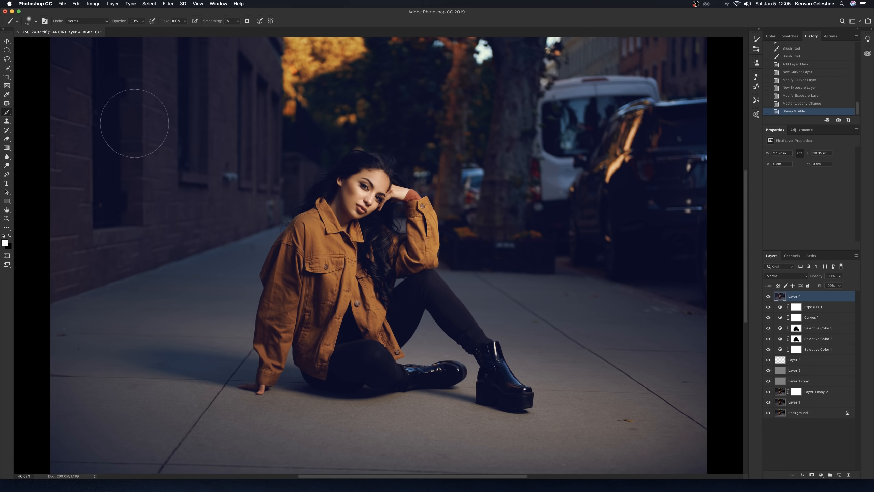
Darken the merged layer's edges with a custom Lens Correction vignette, Amount -71.
{"action": "left_click", "coordinate": [5, 42]}
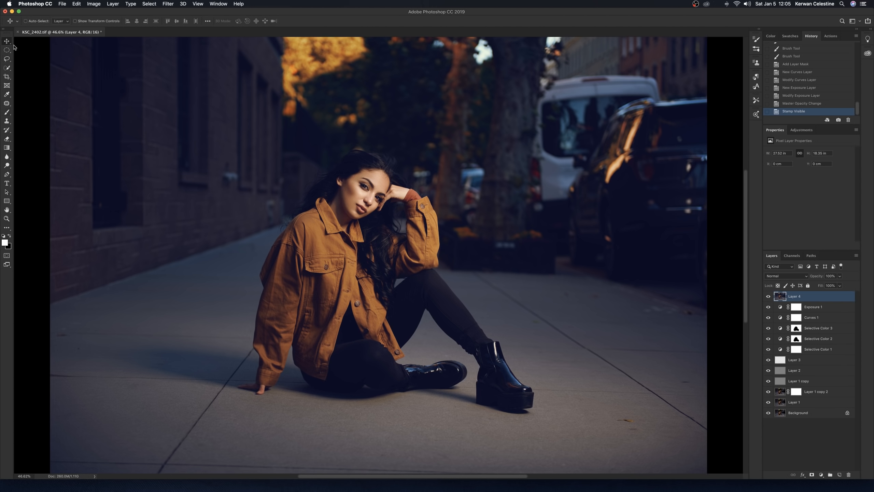
{"action": "left_click", "coordinate": [168, 4]}
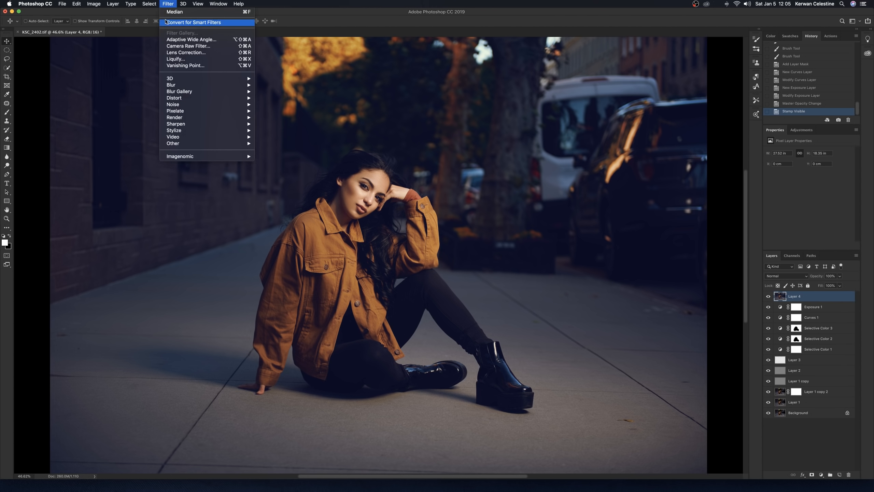
{"action": "left_click", "coordinate": [194, 53]}
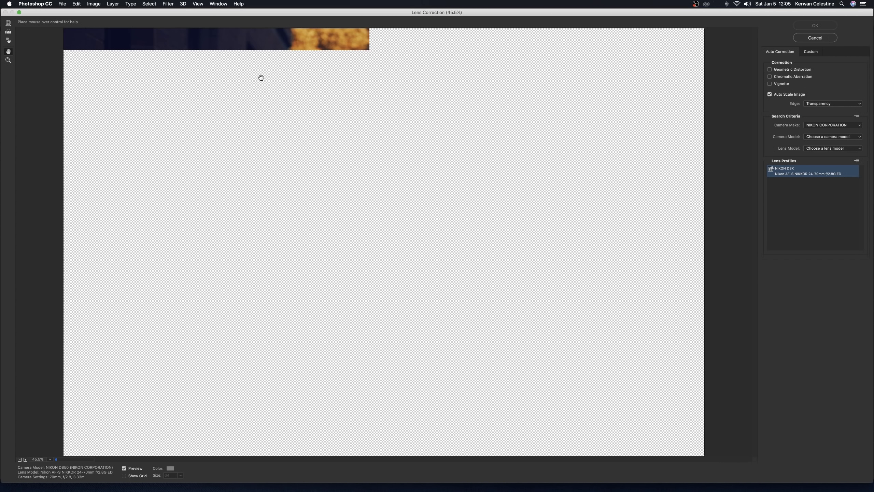
{"action": "left_click", "coordinate": [809, 52]}
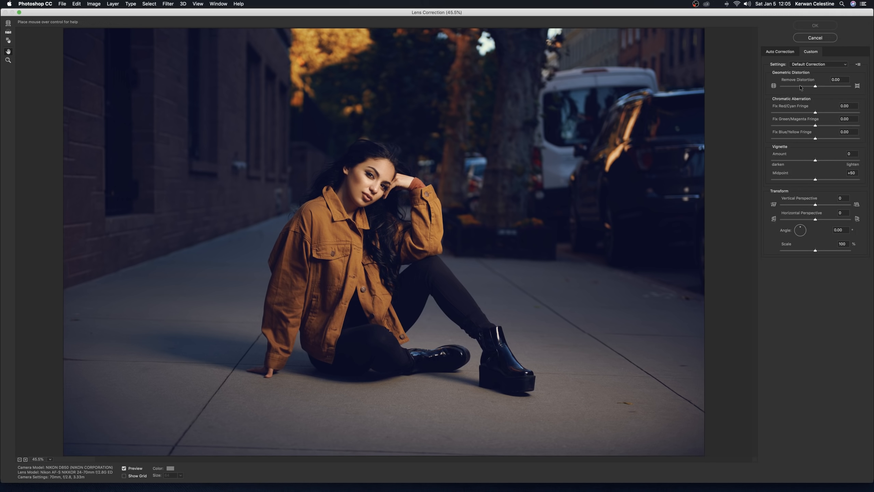
{"action": "left_click", "coordinate": [790, 160]}
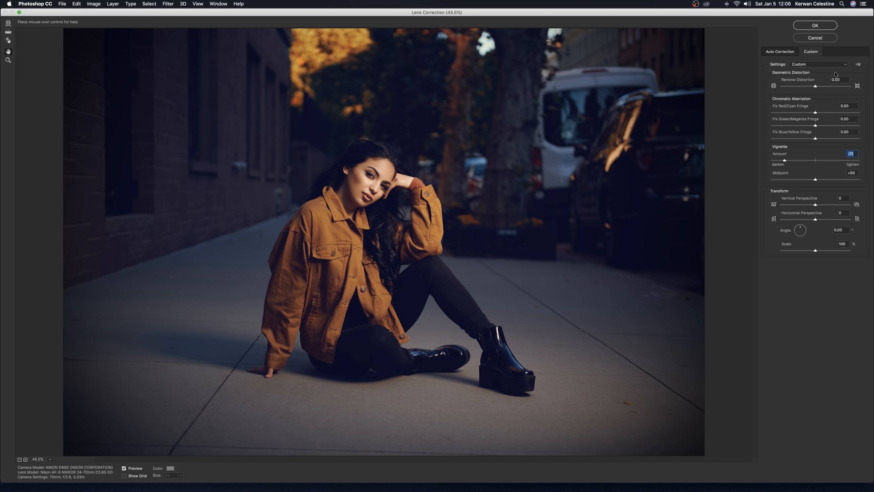
{"action": "left_click", "coordinate": [816, 27]}
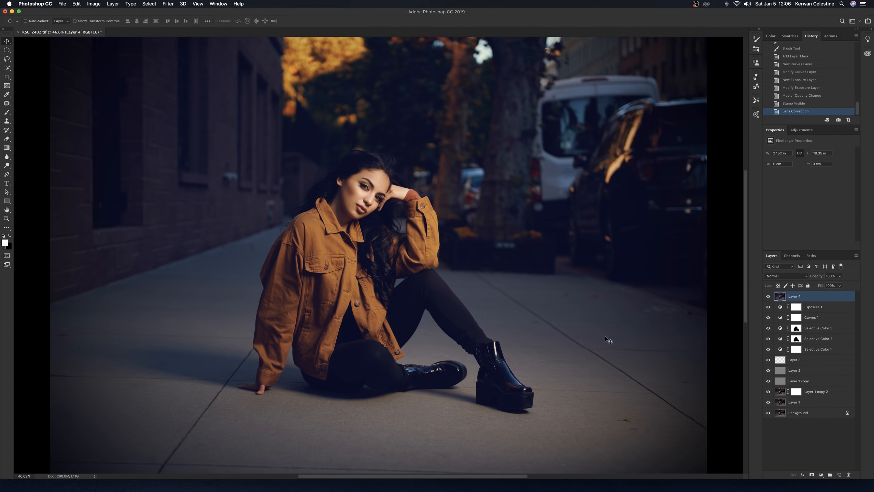
Save the layered image in Photoshop format as KSC_2402.psd, and compare it with and without the vignette layer.
{"action": "key", "text": "super+s"}
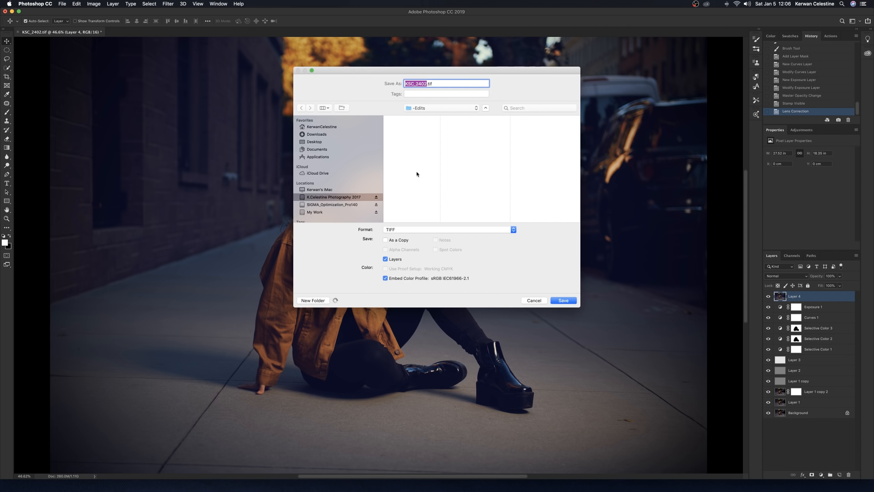
{"action": "left_click", "coordinate": [499, 229]}
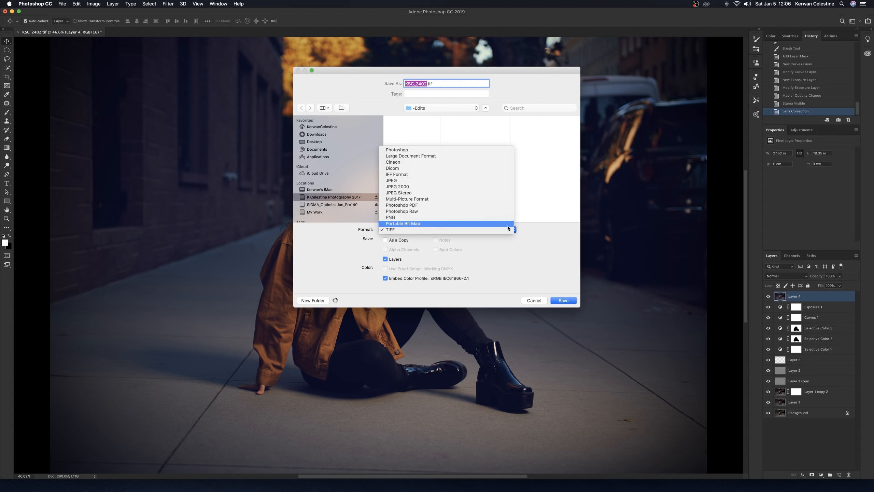
{"action": "key", "text": "Escape"}
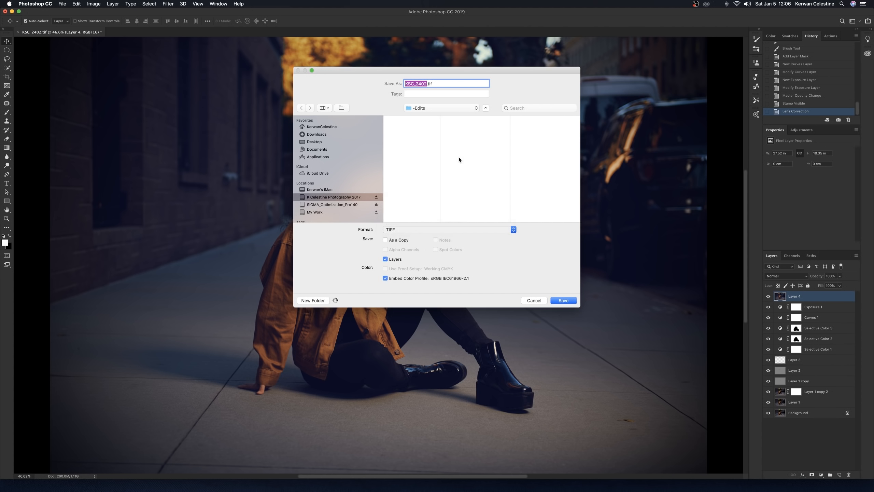
{"action": "left_click", "coordinate": [553, 302]}
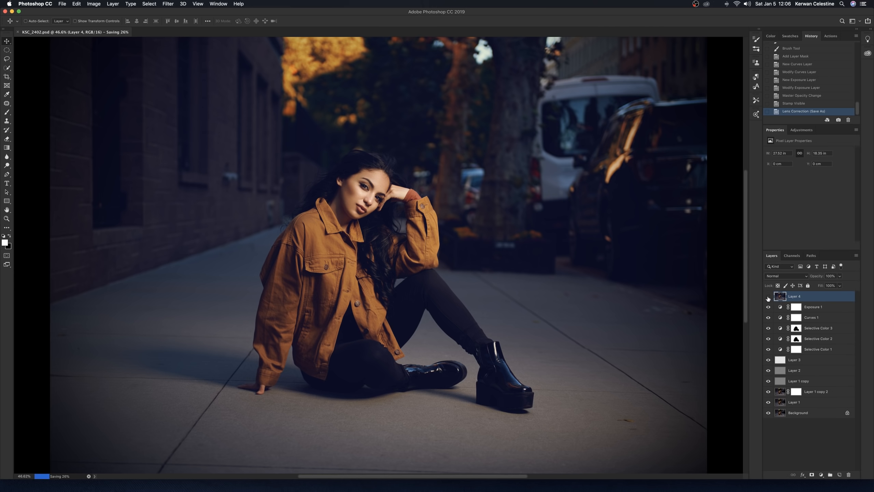
{"action": "left_click", "coordinate": [768, 296]}
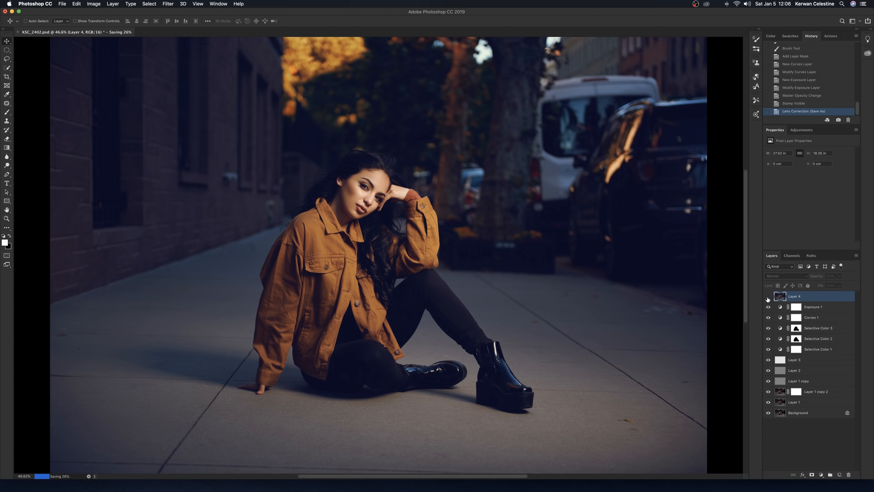
{"action": "left_click", "coordinate": [768, 297]}
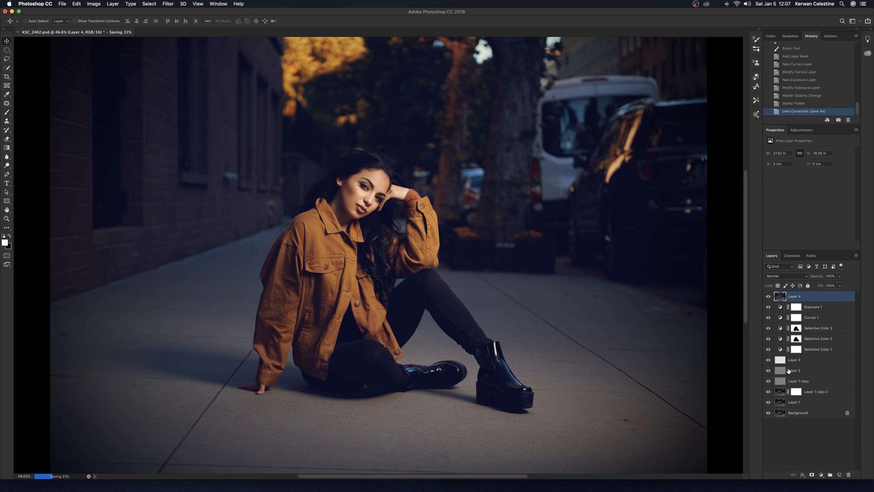
Add a Selective Color layer above the vignette layer with Yellow at -21 in Yellows, and invert its mask to black.
{"action": "left_click", "coordinate": [821, 475]}
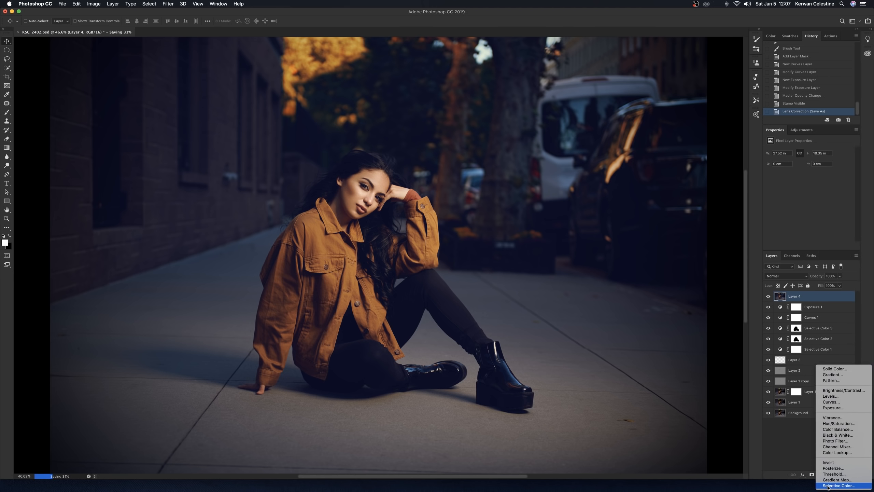
{"action": "left_click", "coordinate": [828, 486]}
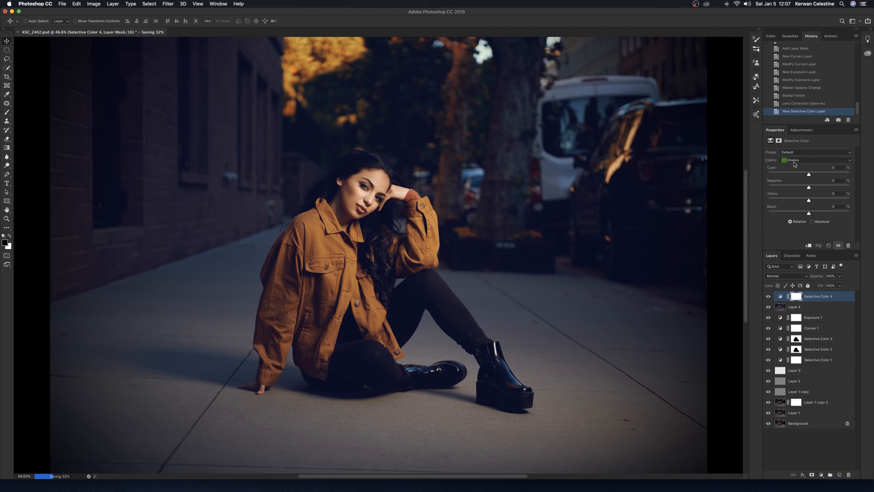
{"action": "left_click", "coordinate": [794, 162]}
{"action": "left_click", "coordinate": [793, 154]}
{"action": "left_click_drag", "start_coordinate": [809, 202], "coordinate": [802, 202]}
{"action": "left_click_drag", "start_coordinate": [799, 199], "coordinate": [800, 199]}
{"action": "key", "text": "super+i"}
Paint white with a smaller brush on the Selective Color 4 mask over the woman's forehead.
{"action": "left_click", "coordinate": [9, 112]}
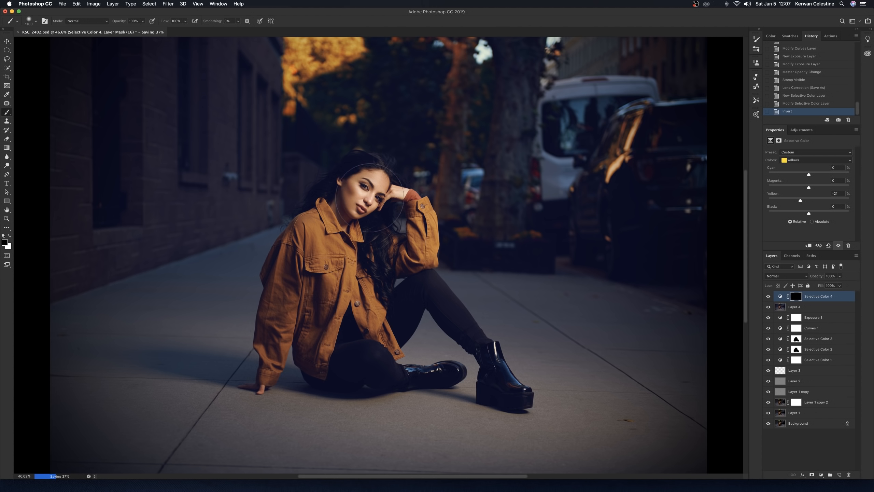
{"action": "key", "text": "bracketleft"}
{"action": "key", "text": "bracketleft"}
{"action": "key", "text": "bracketleft"}
{"action": "key", "text": "bracketleft"}
{"action": "key", "text": "bracketleft"}
{"action": "key", "text": "bracketleft"}
{"action": "key", "text": "bracketleft"}
{"action": "key", "text": "x"}
{"action": "left_click", "coordinate": [360, 170]}
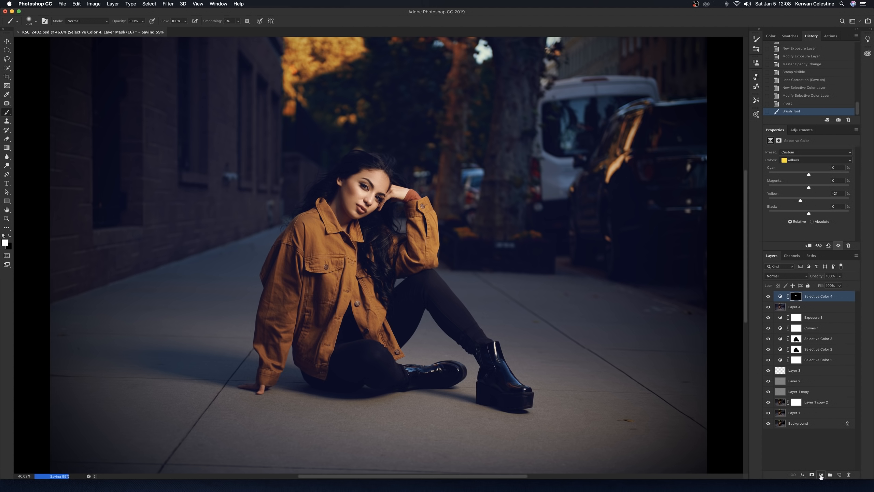
Add a Brightness/Contrast adjustment layer with Brightness -14 and invert its mask to black.
{"action": "left_click", "coordinate": [821, 475]}
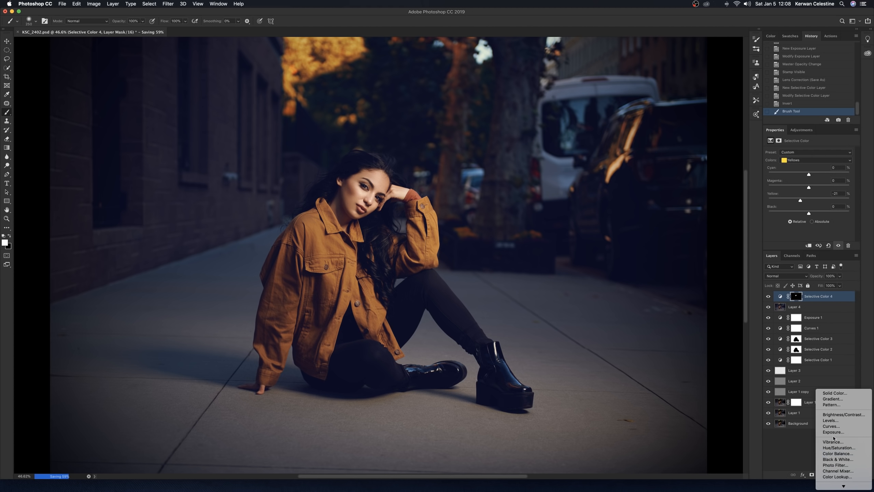
{"action": "left_click", "coordinate": [829, 417]}
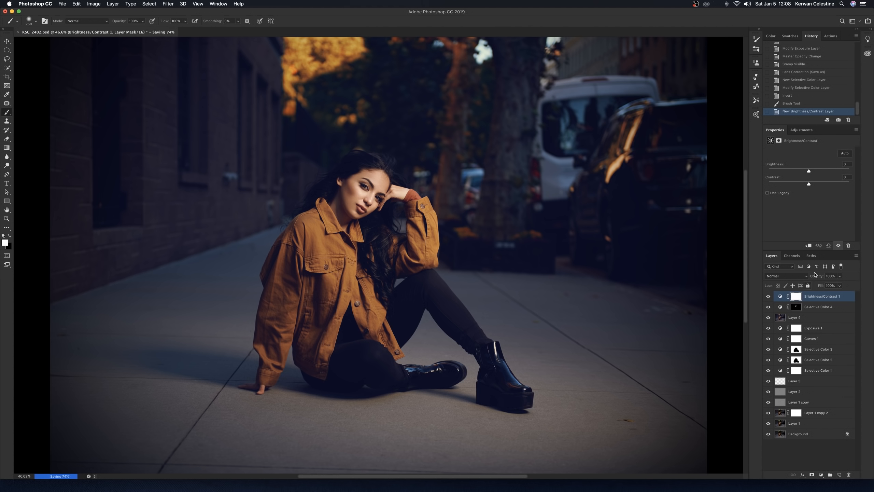
{"action": "left_click_drag", "start_coordinate": [809, 171], "coordinate": [805, 172]}
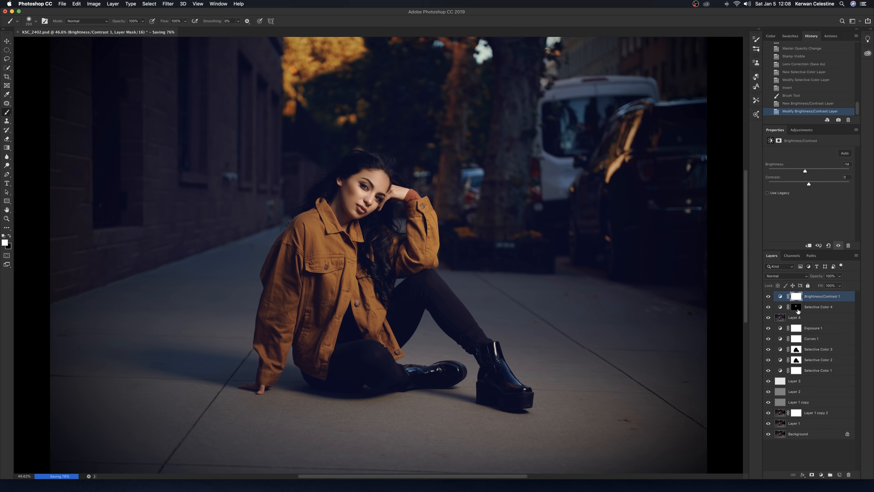
{"action": "key", "text": "super+i"}
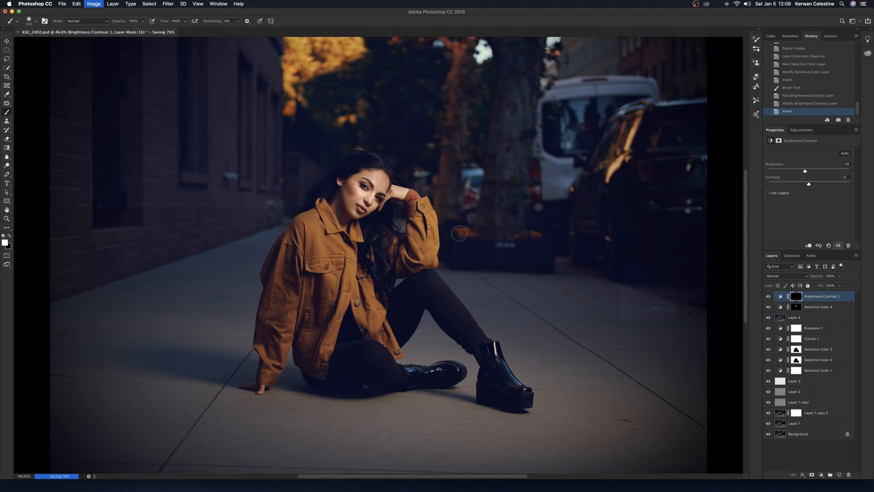
Paint white on the Brightness/Contrast mask over the woman's raised hand and face, resizing the brush to fit each area.
{"action": "key", "text": "bracketleft"}
{"action": "key", "text": "bracketleft"}
{"action": "key", "text": "bracketleft"}
{"action": "mouse_move", "coordinate": [395, 196]}
{"action": "left_mouse_down"}
{"action": "mouse_move", "coordinate": [416, 197]}
{"action": "mouse_move", "coordinate": [393, 193]}
{"action": "left_mouse_up"}
{"action": "key", "text": "bracketleft"}
{"action": "key", "text": "bracketleft"}
{"action": "key", "text": "bracketleft"}
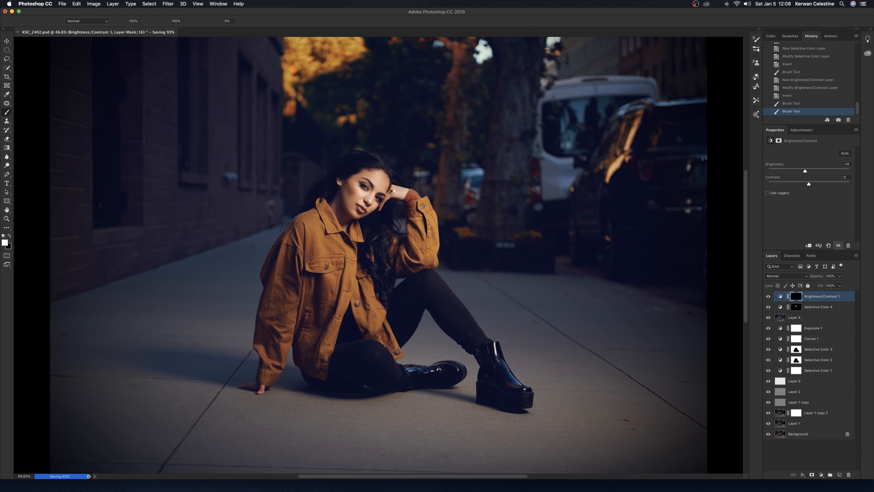
{"action": "key", "text": "bracketright"}
{"action": "key", "text": "bracketright"}
{"action": "key", "text": "bracketright"}
{"action": "key", "text": "bracketright"}
{"action": "key", "text": "bracketright"}
{"action": "key", "text": "bracketright"}
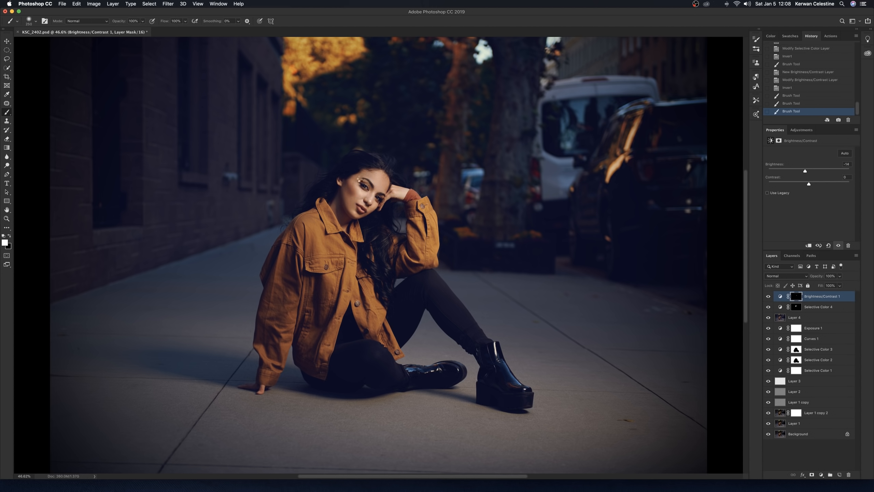
{"action": "left_click", "coordinate": [356, 189]}
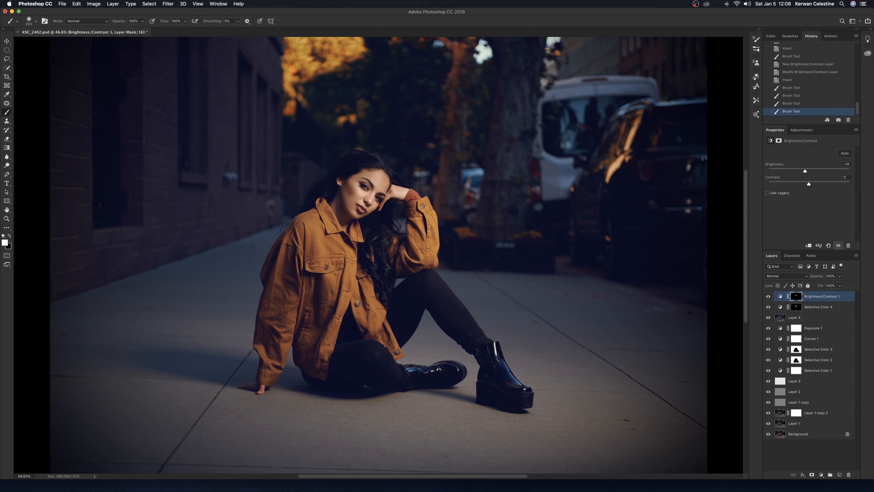
{"action": "left_click", "coordinate": [357, 179]}
{"action": "left_click", "coordinate": [369, 176]}
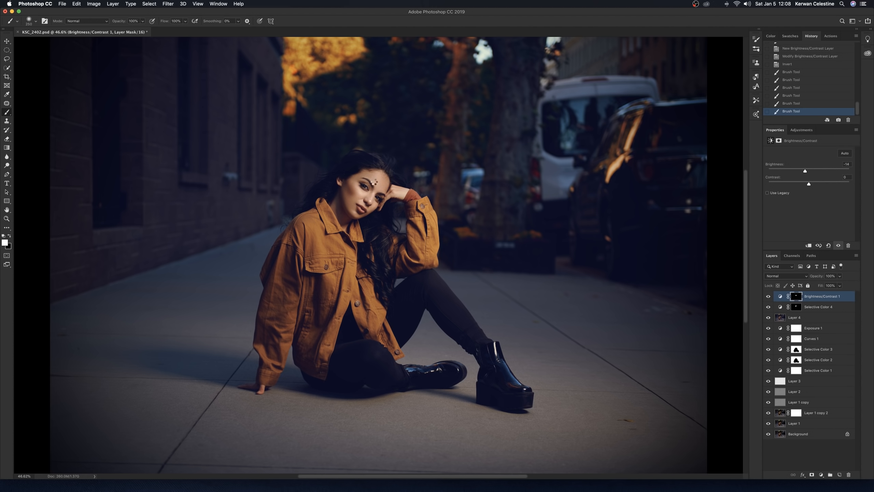
{"action": "left_click", "coordinate": [378, 191]}
{"action": "key", "text": "bracketleft"}
{"action": "key", "text": "bracketleft"}
{"action": "key", "text": "bracketleft"}
{"action": "key", "text": "bracketleft"}
{"action": "left_click", "coordinate": [398, 189]}
Reduce the Brightness/Contrast layer's opacity to 70%.
{"action": "left_click", "coordinate": [840, 286]}
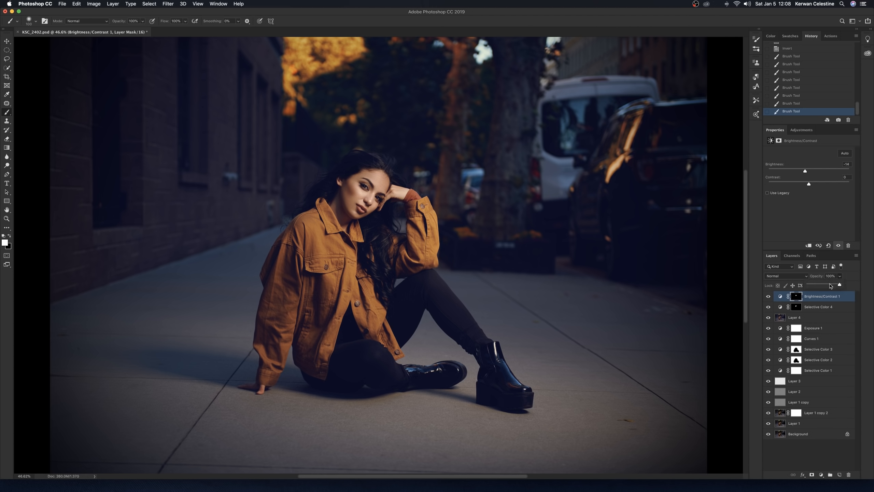
{"action": "left_click_drag", "start_coordinate": [830, 286], "coordinate": [830, 285]}
{"action": "left_click", "coordinate": [844, 297]}
{"action": "left_click", "coordinate": [844, 297]}
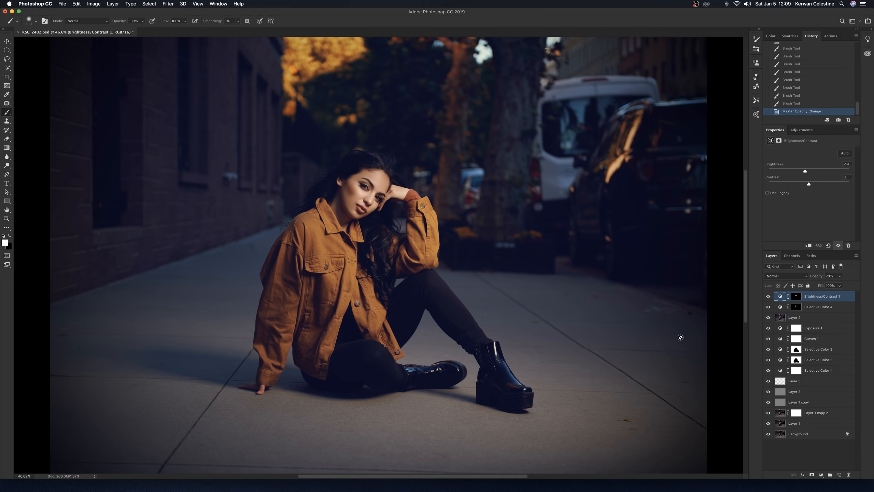
Create a new Soft Light layer directly above Layer 4 and fill it with 50% gray.
{"action": "left_click", "coordinate": [815, 309]}
{"action": "left_click", "coordinate": [814, 319]}
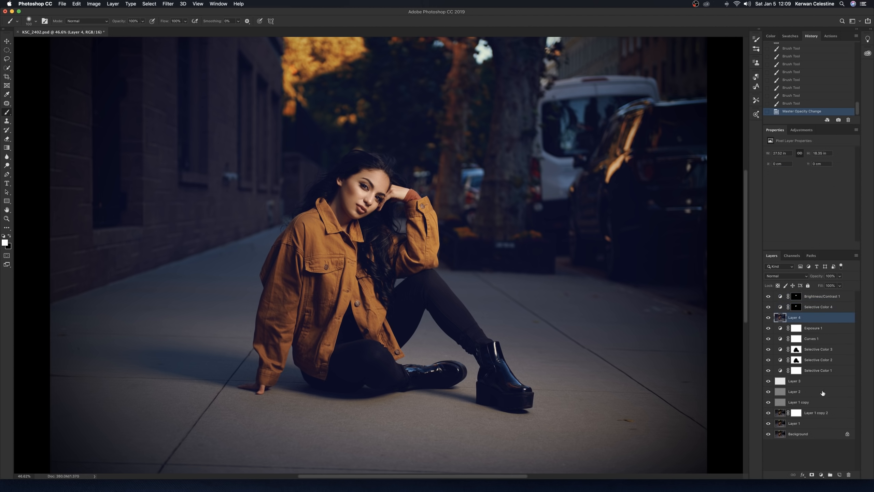
{"action": "left_click", "coordinate": [840, 475]}
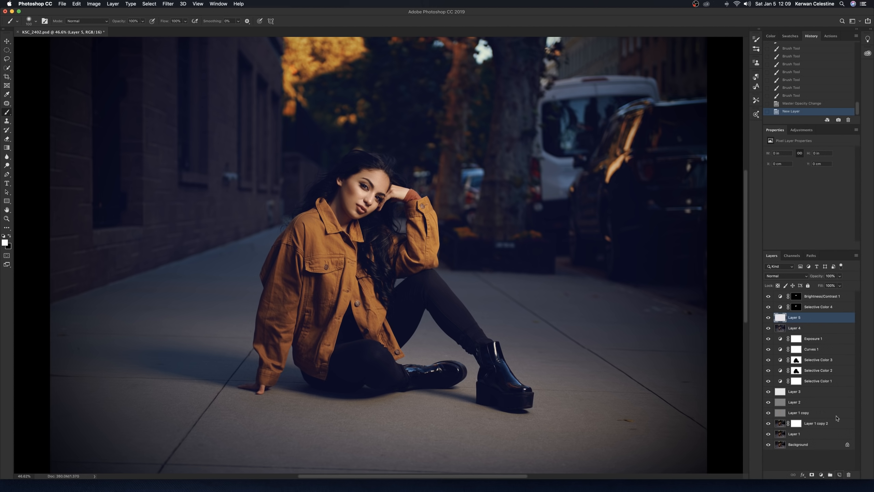
{"action": "left_click", "coordinate": [788, 276]}
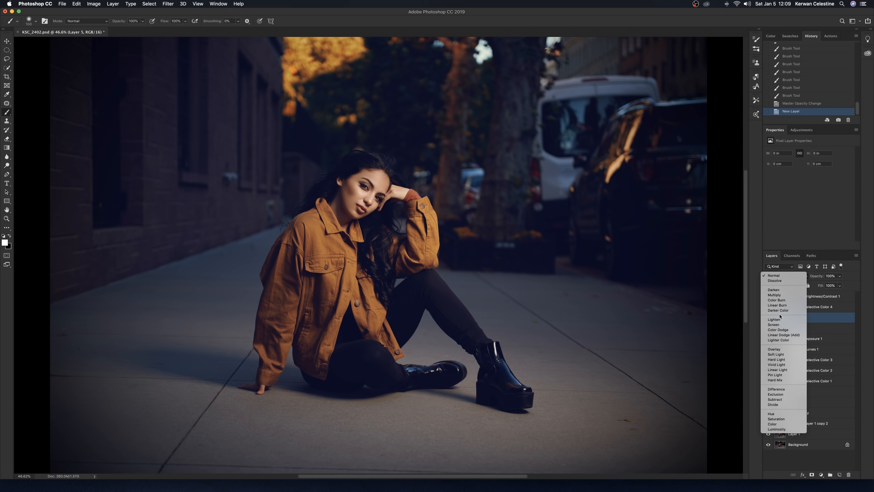
{"action": "left_click", "coordinate": [774, 356]}
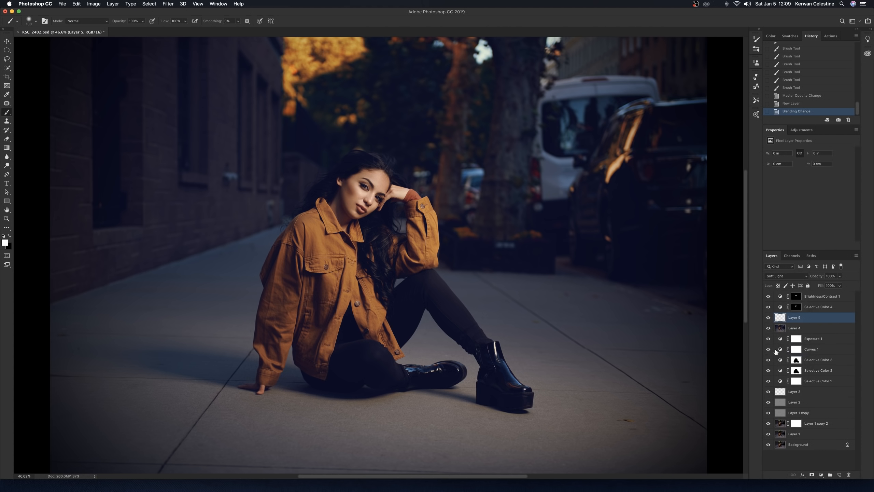
{"action": "key", "text": "shift+BackSpace"}
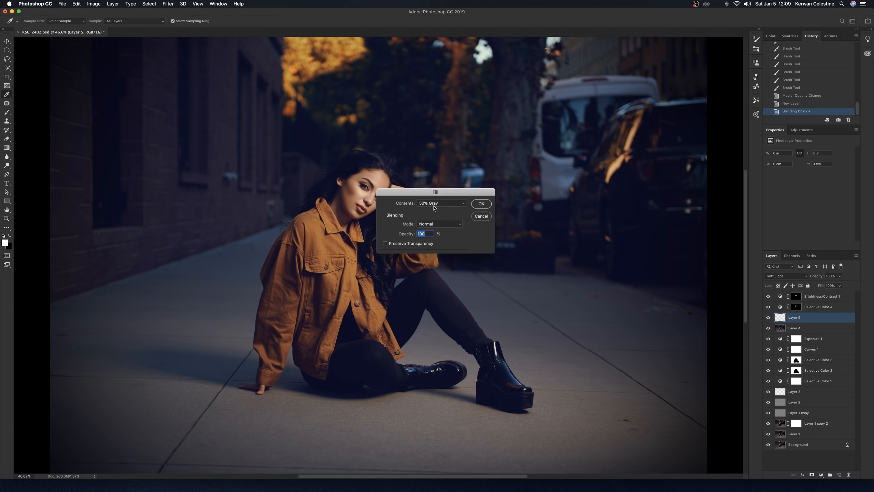
{"action": "left_click", "coordinate": [480, 204]}
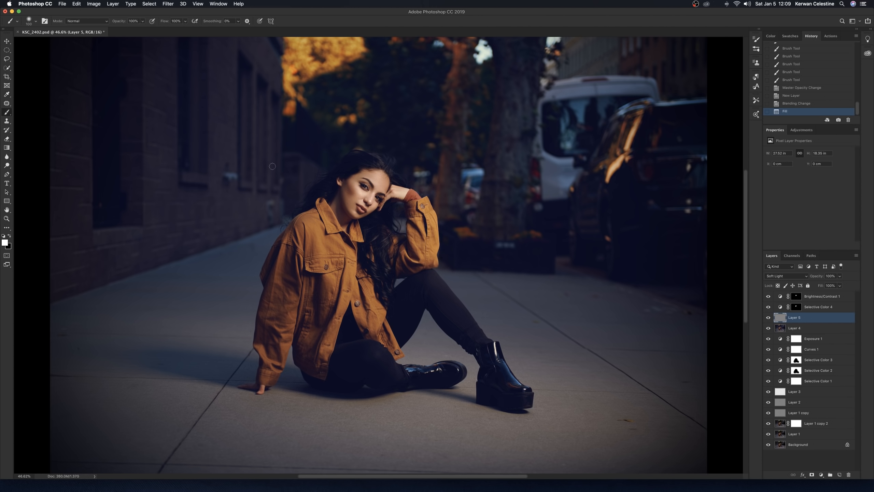
Try dodging the woman's long hair on the gray layer with the Dodge range set to Highlights, and delete that layer.
{"action": "key", "text": "o"}
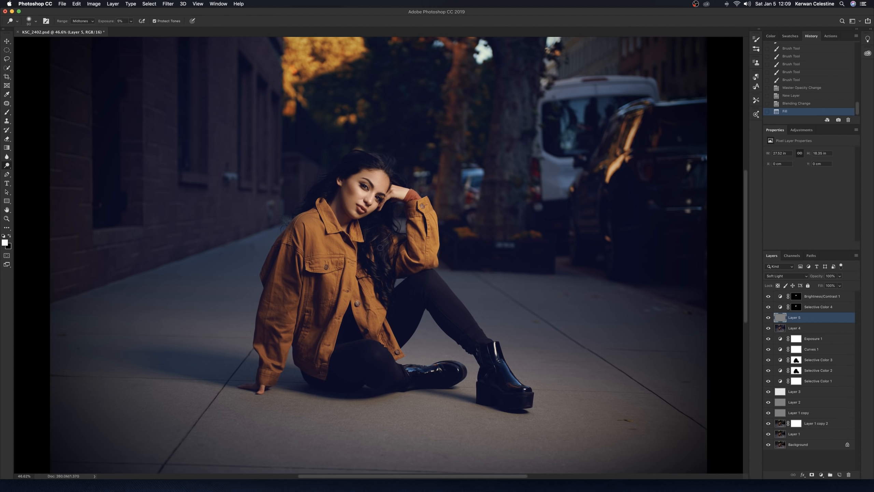
{"action": "key", "text": "bracketleft"}
{"action": "key", "text": "bracketleft"}
{"action": "left_click", "coordinate": [79, 22]}
{"action": "left_click", "coordinate": [81, 29]}
{"action": "left_click_drag", "start_coordinate": [388, 247], "coordinate": [380, 255]}
{"action": "left_click", "coordinate": [384, 261]}
{"action": "left_click_drag", "start_coordinate": [380, 273], "coordinate": [374, 239]}
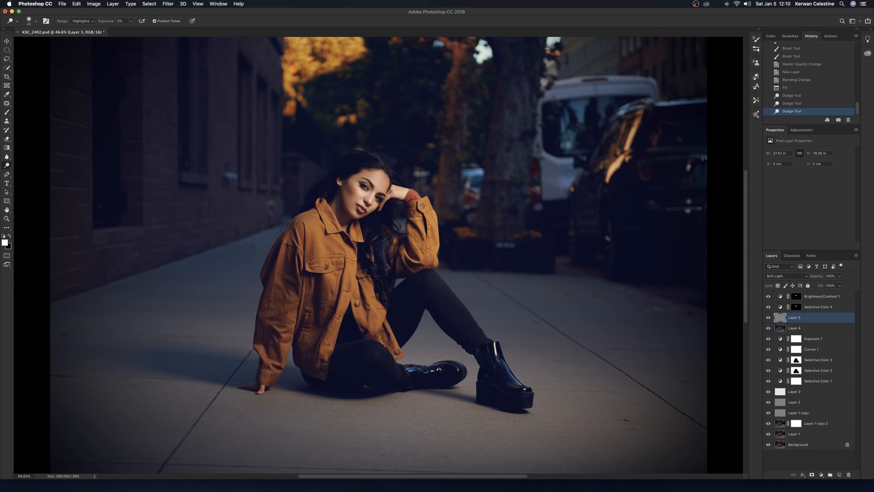
{"action": "key", "text": "Delete"}
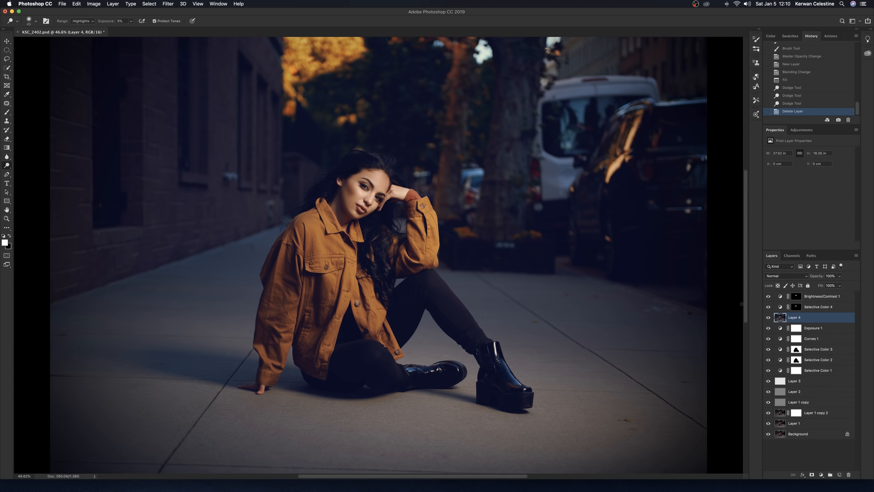